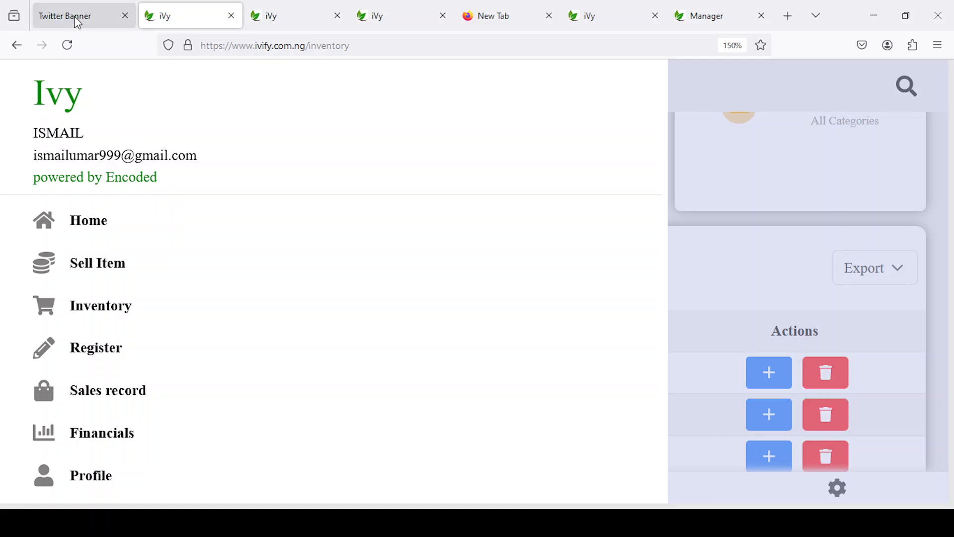
# - Examine the sign-up banner page, the inventory's summary cards and product table, and the site's navigation links
pyautogui.click(76, 25)
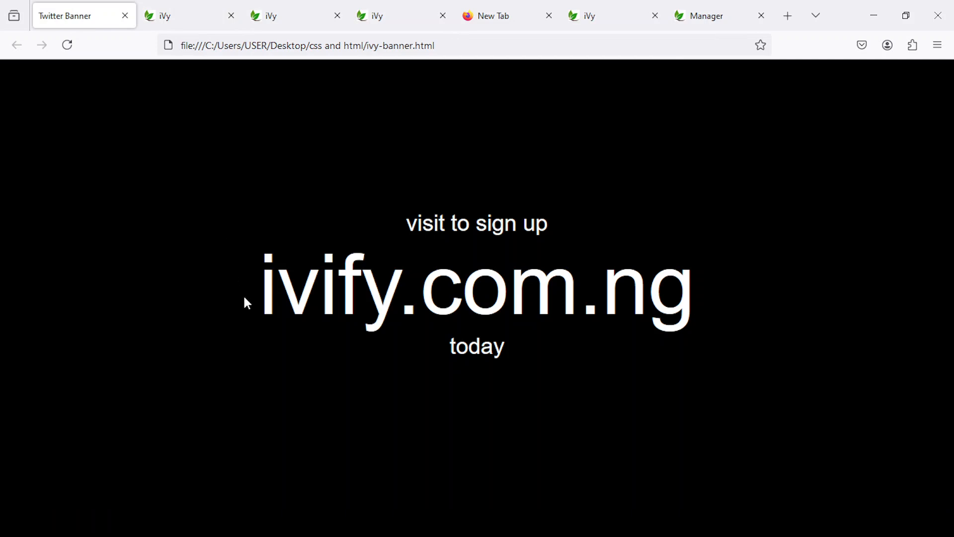
pyautogui.click(175, 20)
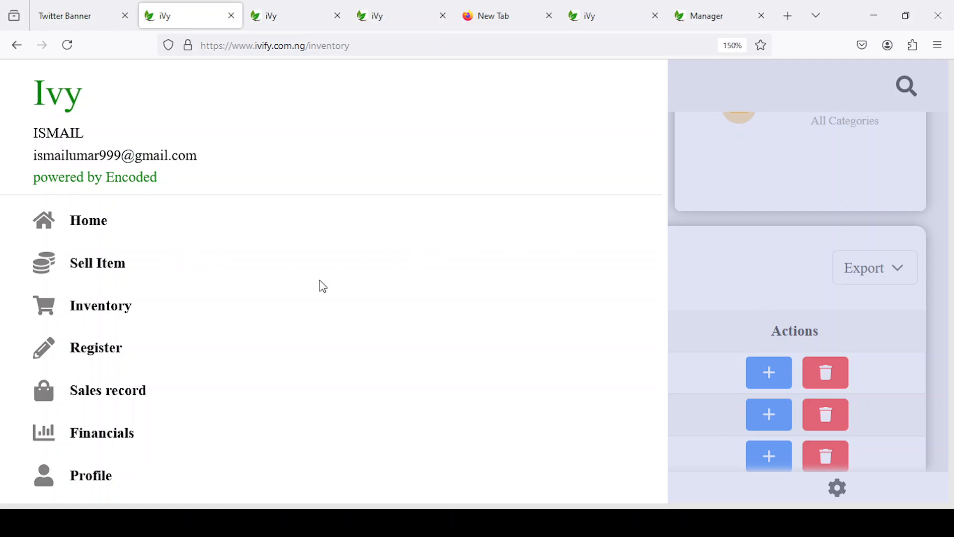
pyautogui.click(707, 291)
pyautogui.scroll(-3, 546, 320)
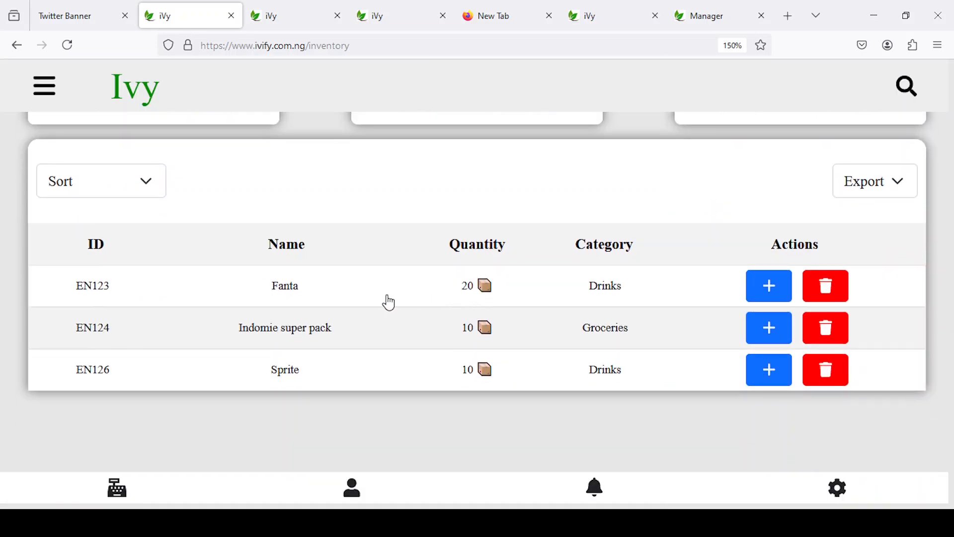
pyautogui.scroll(3, 385, 303)
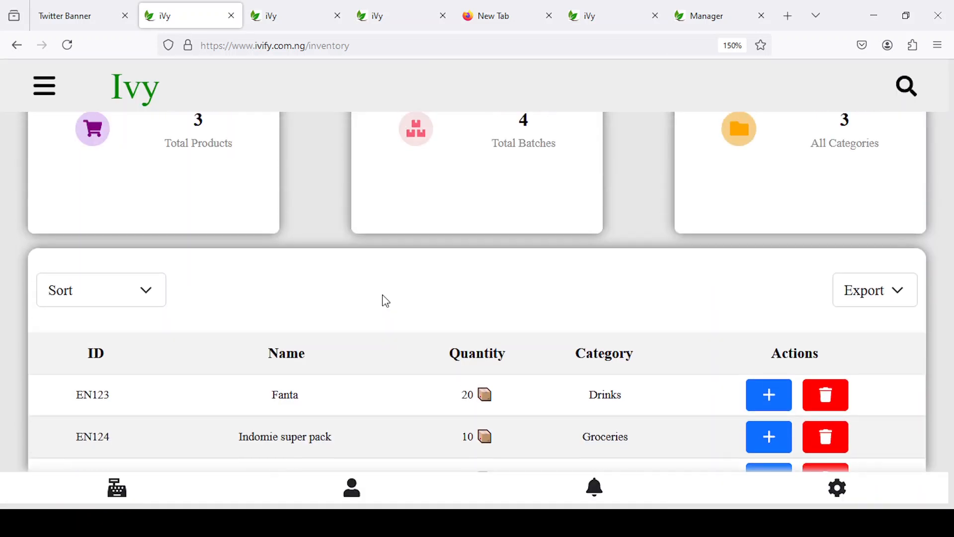
pyautogui.scroll(-3, 386, 301)
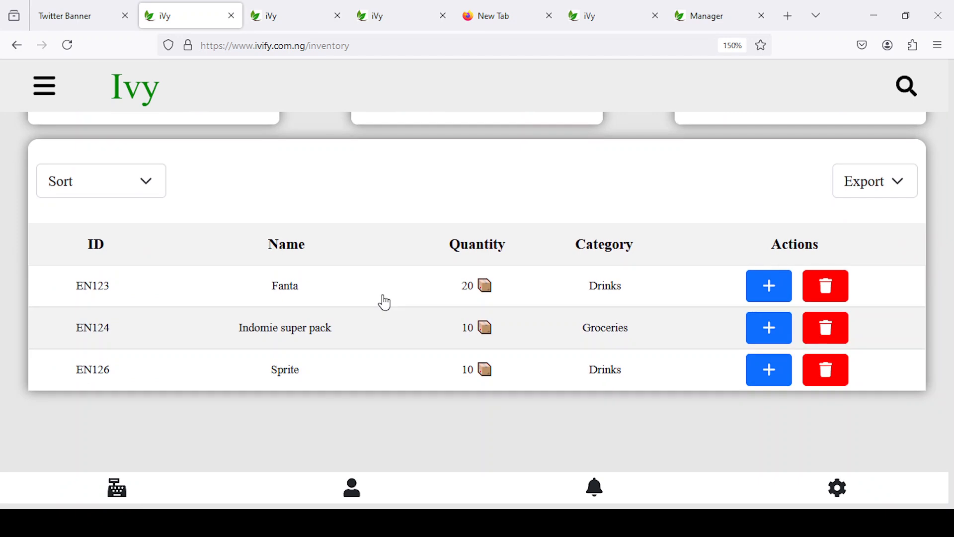
pyautogui.scroll(3, 330, 277)
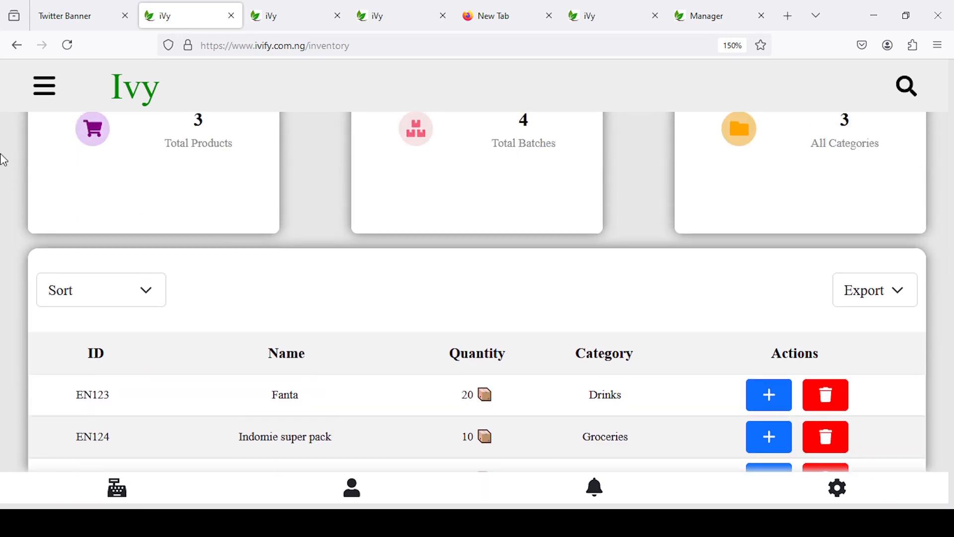
pyautogui.click(50, 92)
pyautogui.scroll(-5, 97, 354)
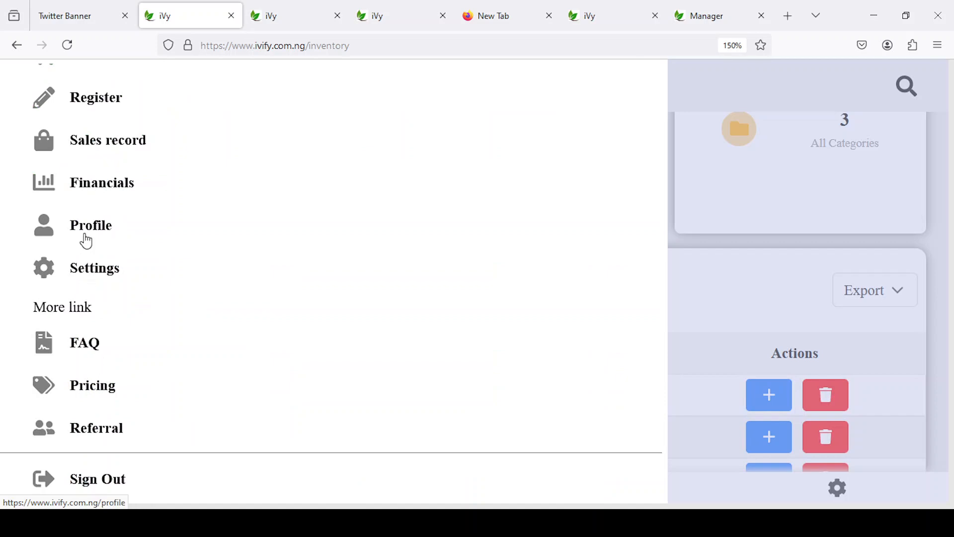
pyautogui.click(722, 320)
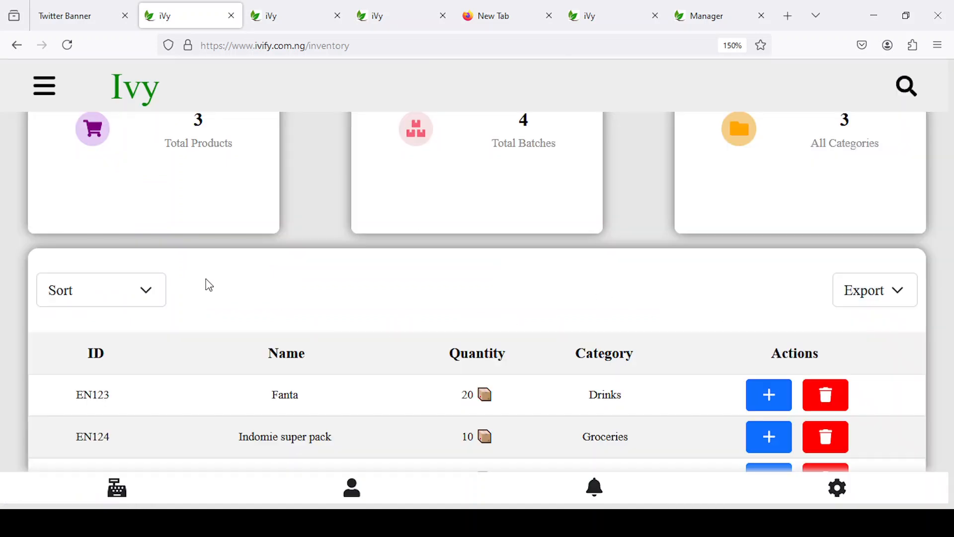
pyautogui.scroll(-2, 207, 280)
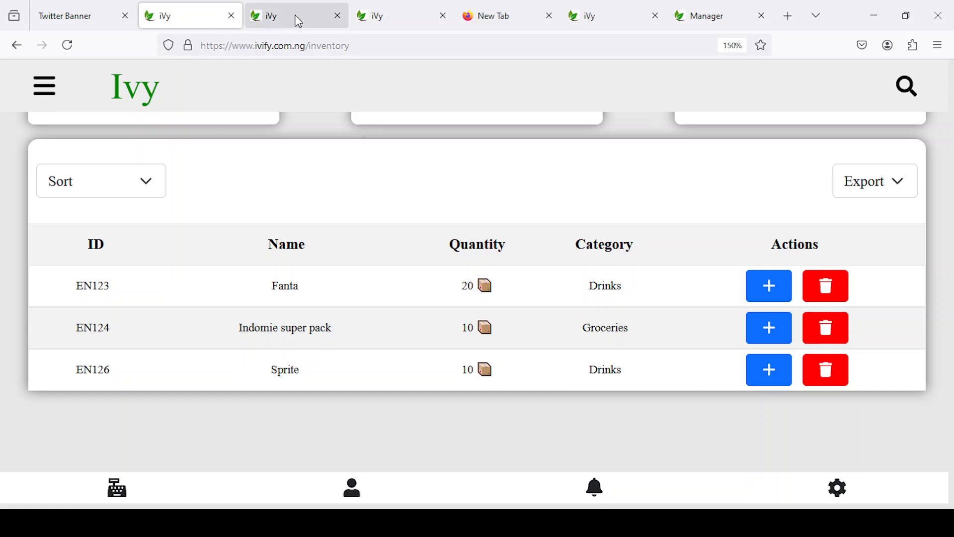
# - Open the General Preferences in the settings of the second iVy page and examine the industry, receipt and notification options
pyautogui.click(299, 22)
pyautogui.click(44, 86)
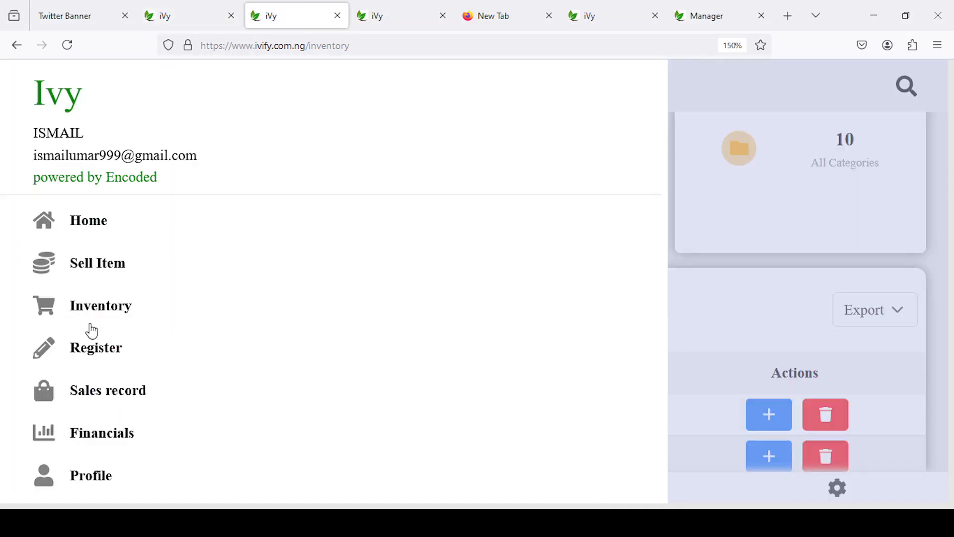
pyautogui.scroll(-5, 90, 333)
pyautogui.click(80, 276)
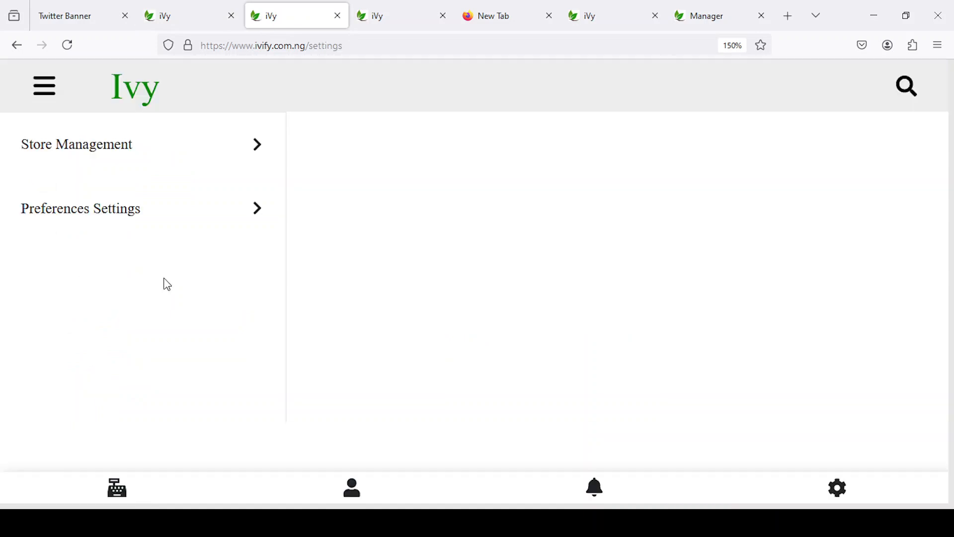
pyautogui.click(138, 219)
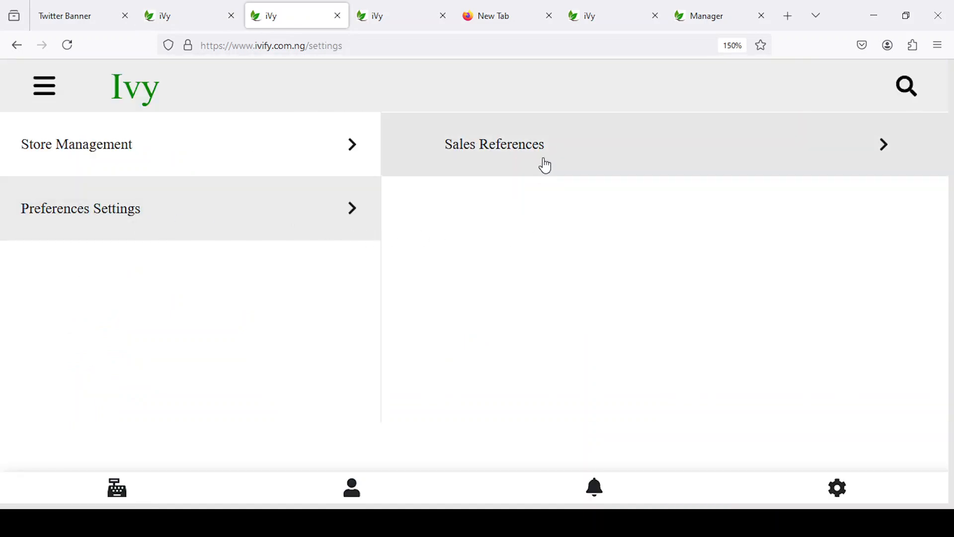
pyautogui.click(541, 234)
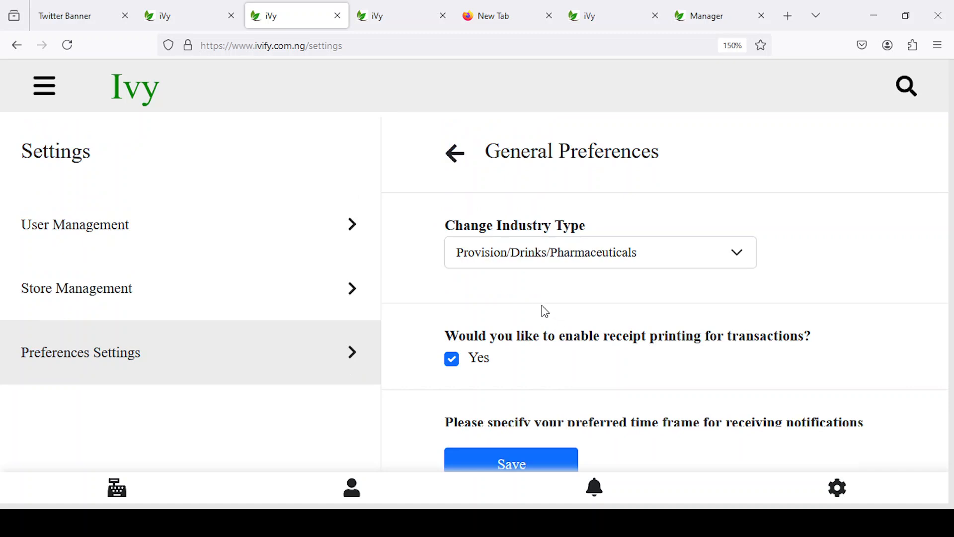
pyautogui.scroll(-4, 553, 311)
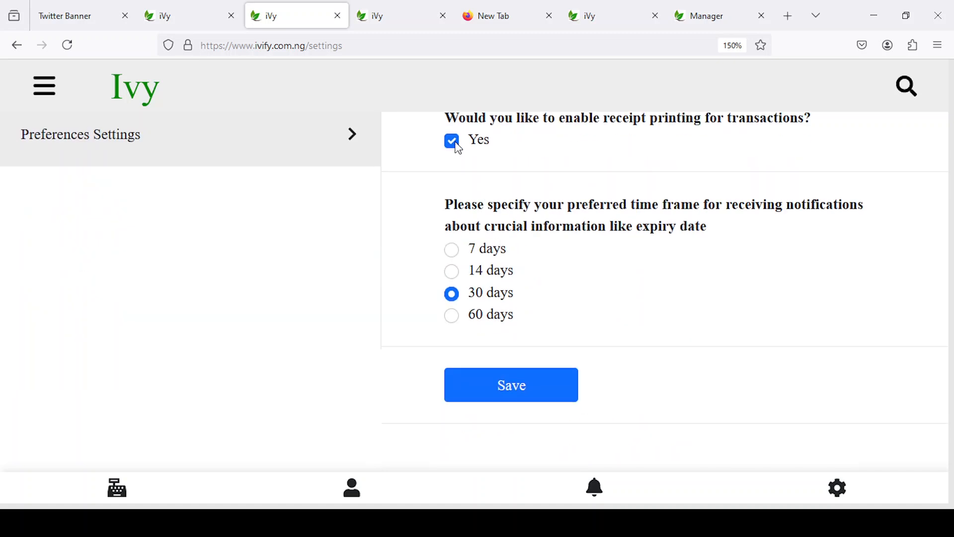
pyautogui.scroll(4, 504, 221)
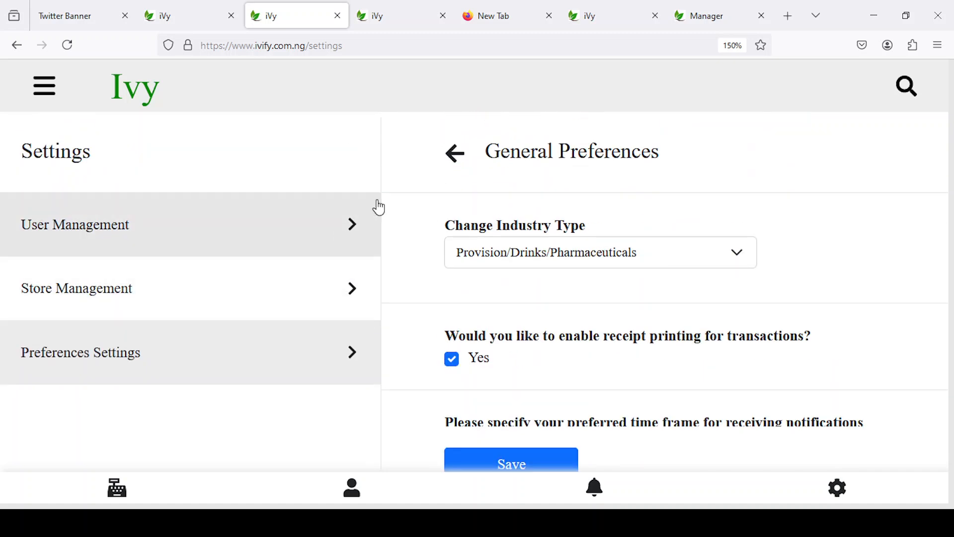
pyautogui.click(455, 155)
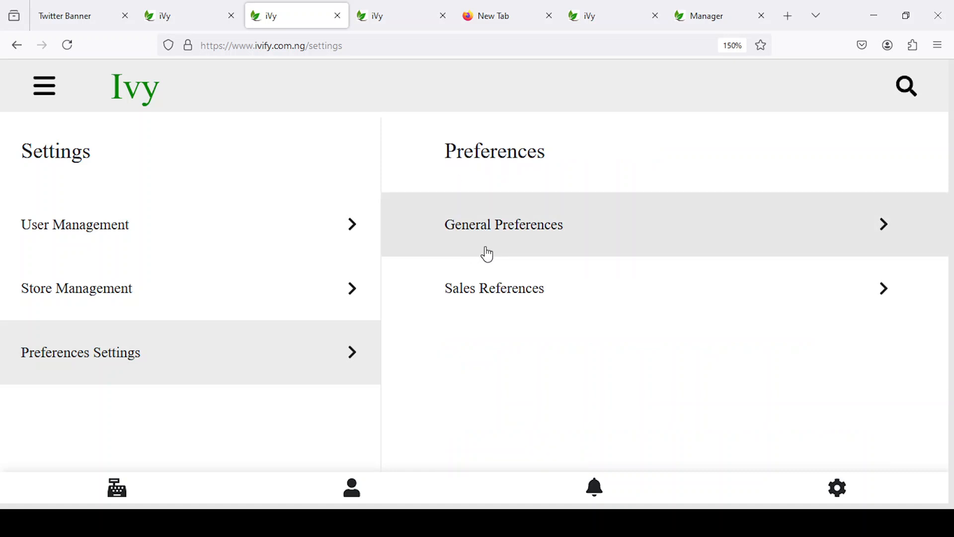
pyautogui.click(494, 283)
pyautogui.click(451, 248)
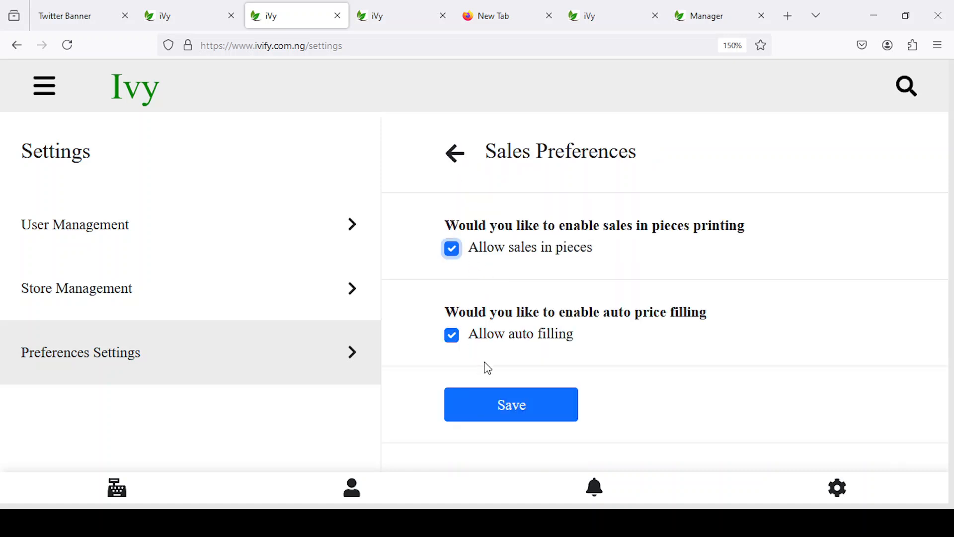
pyautogui.click(74, 51)
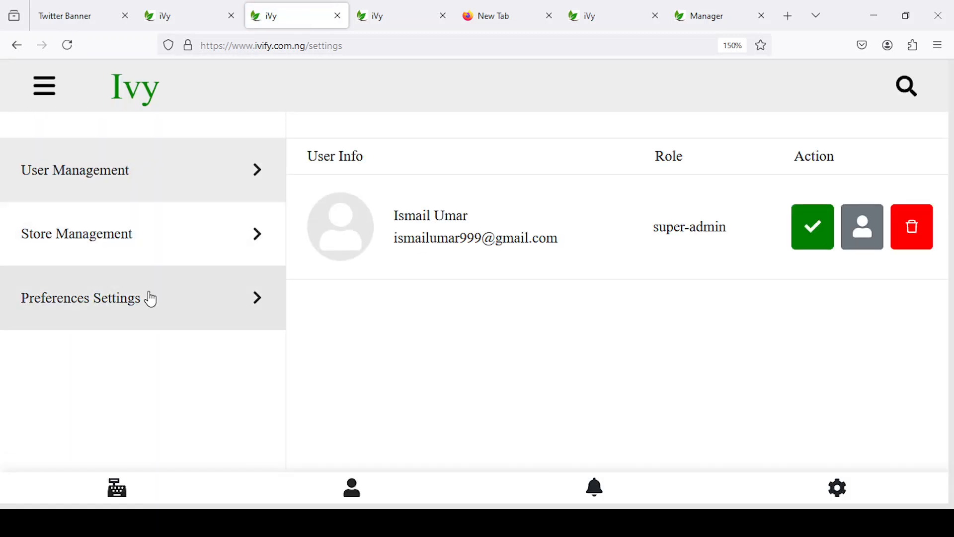
# - Disable sales in pieces in the Sales Preferences and save the change by confirming with the account password
pyautogui.click(152, 294)
pyautogui.click(468, 251)
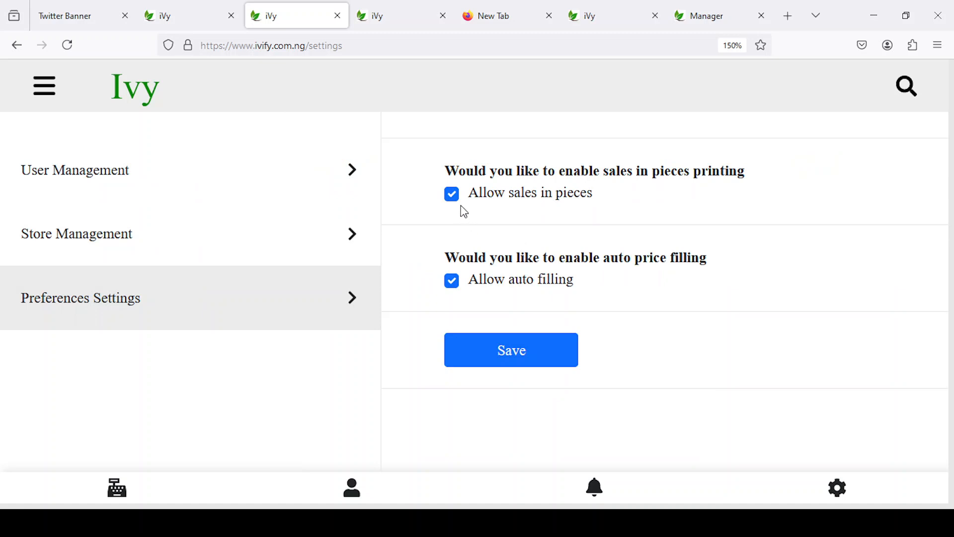
pyautogui.click(452, 195)
pyautogui.click(487, 353)
pyautogui.click(586, 281)
pyautogui.click(623, 318)
pyautogui.click(647, 333)
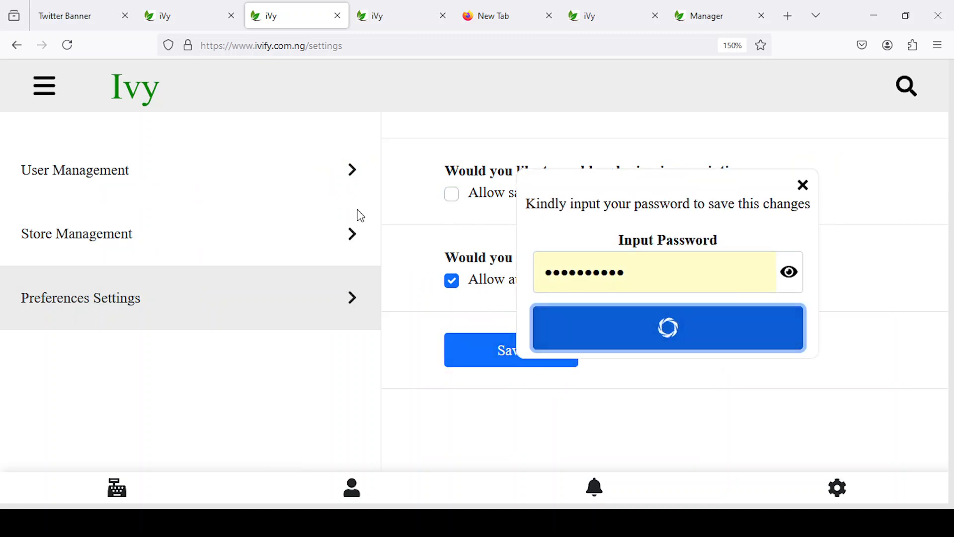
# - Return to the inventory page and open the Sell Item page from there
pyautogui.click(197, 11)
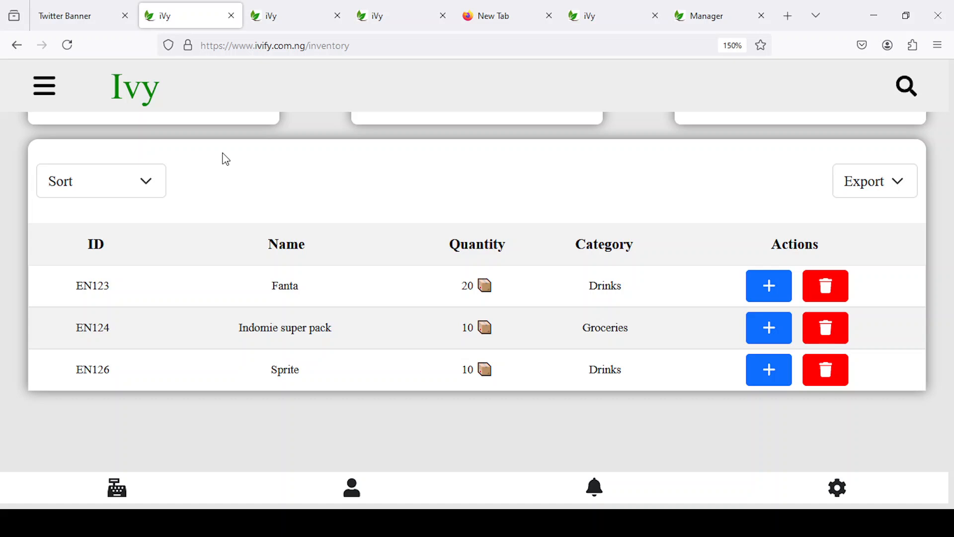
pyautogui.click(40, 90)
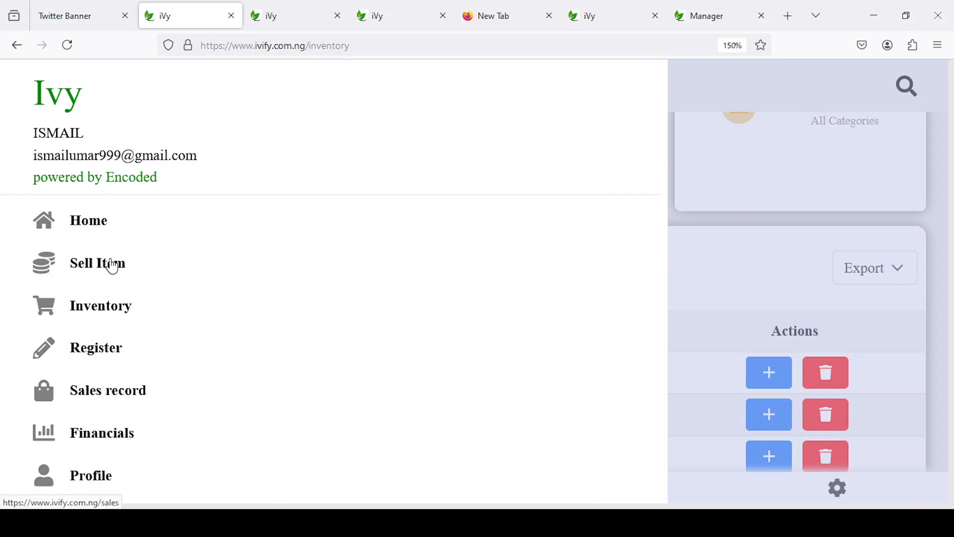
pyautogui.click(112, 266)
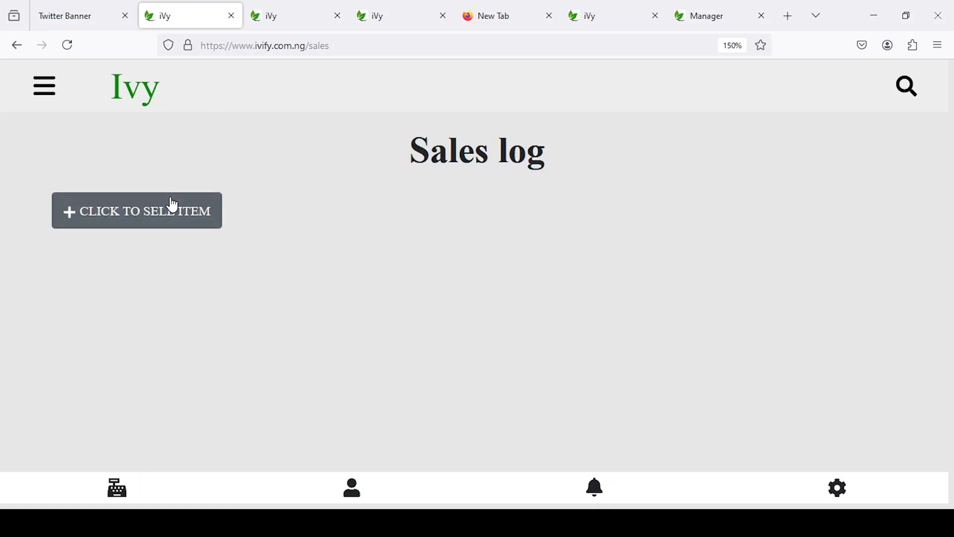
pyautogui.click(167, 220)
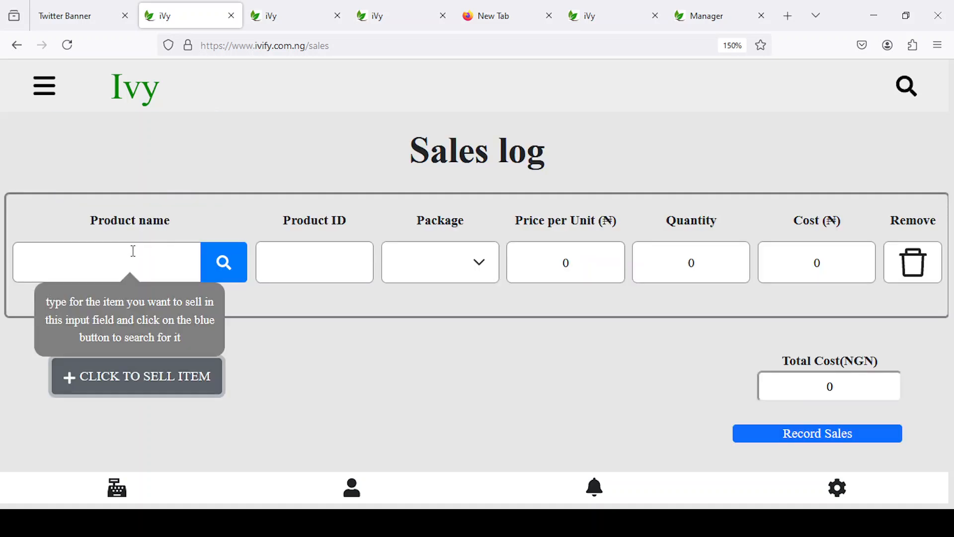
pyautogui.click(102, 259)
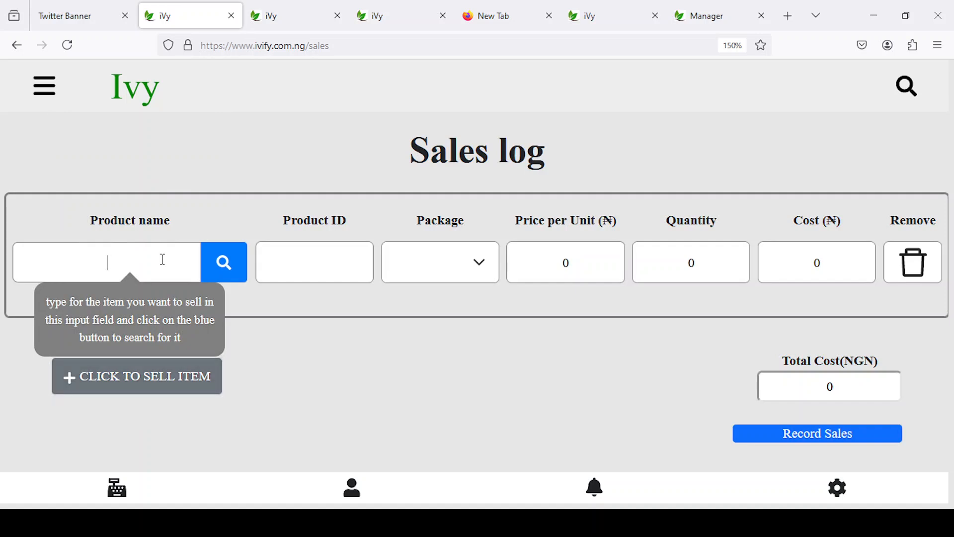
pyautogui.write('fi')
pyautogui.press('BackSpace')
pyautogui.press('BackSpace')
pyautogui.write('fa')
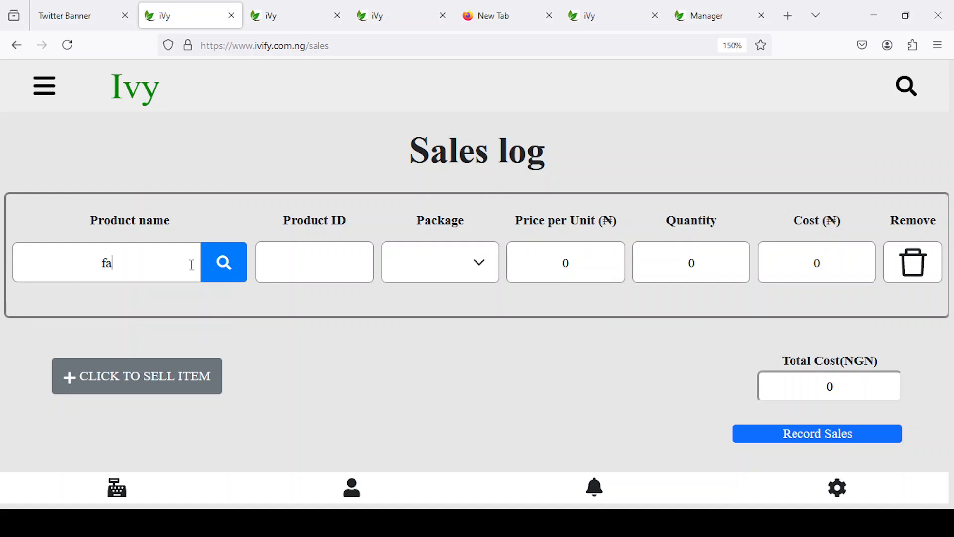
pyautogui.write('nt')
pyautogui.click(221, 276)
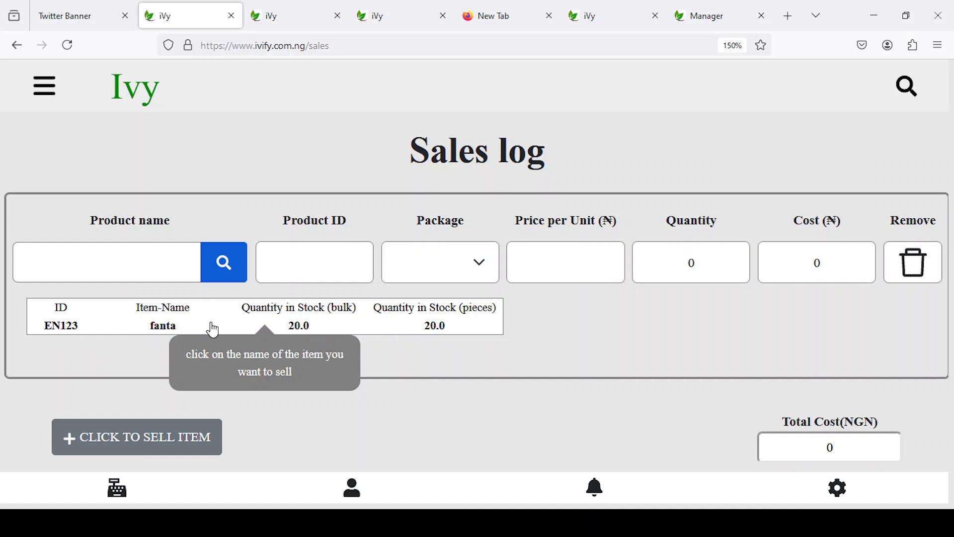
pyautogui.click(160, 329)
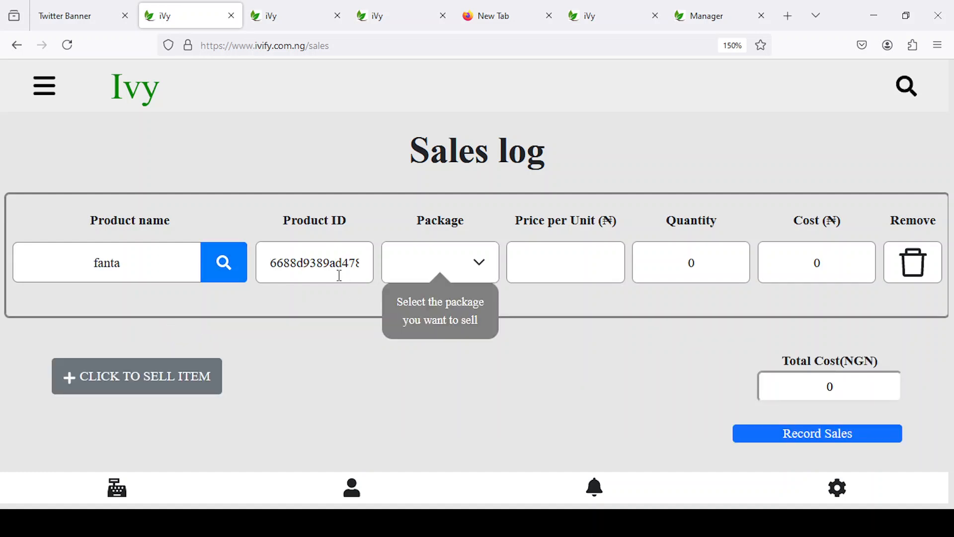
pyautogui.click(70, 45)
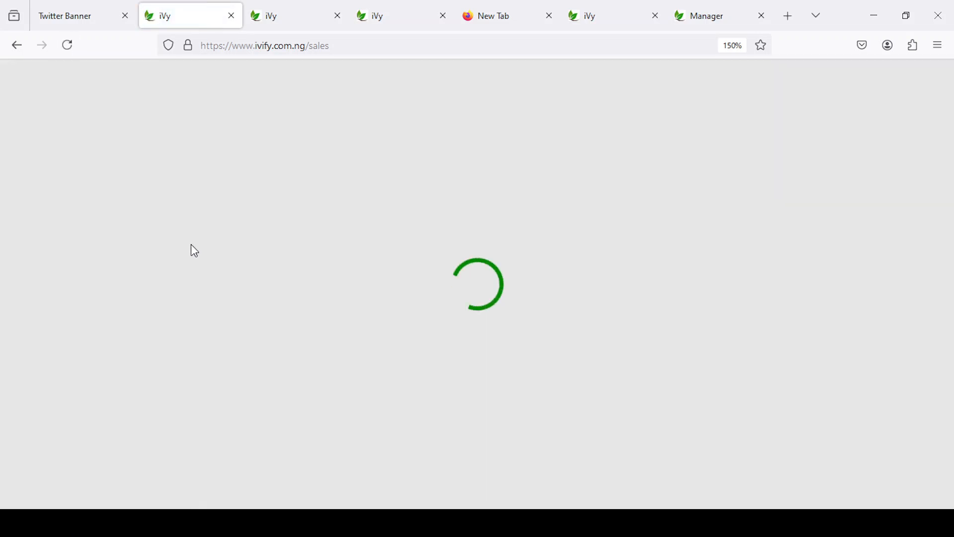
# - Add an item row to the sales log, search for "fa" and choose fanta as the product
pyautogui.click(154, 217)
pyautogui.click(160, 260)
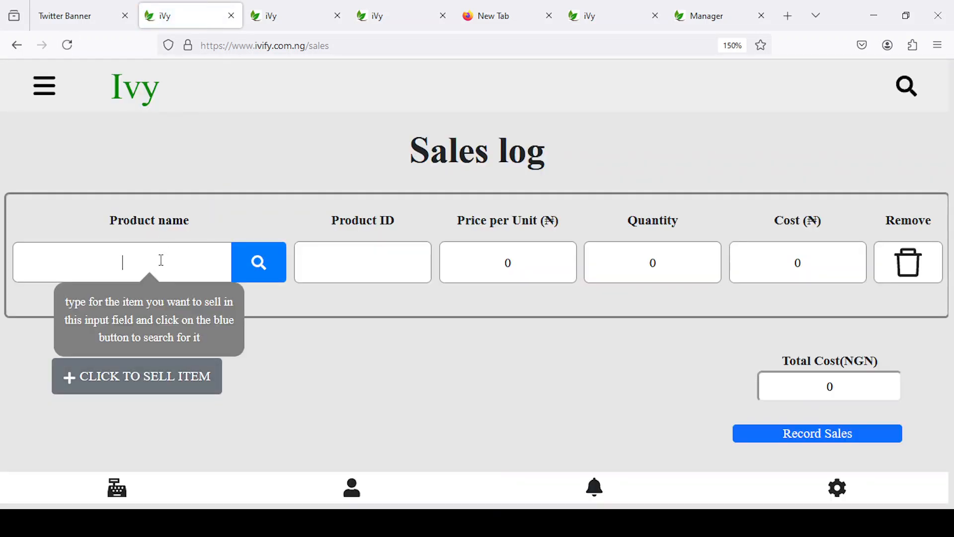
pyautogui.write('fa')
pyautogui.click(245, 275)
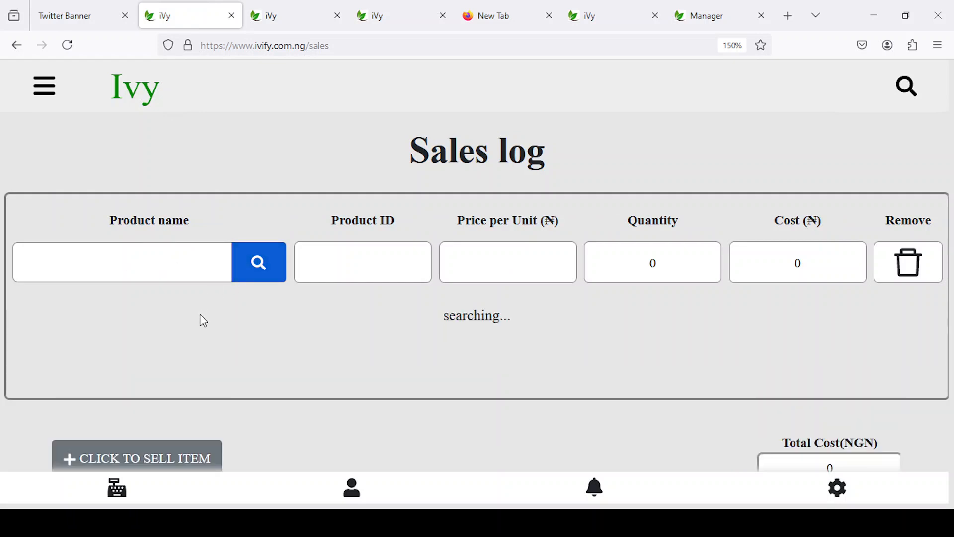
pyautogui.click(195, 327)
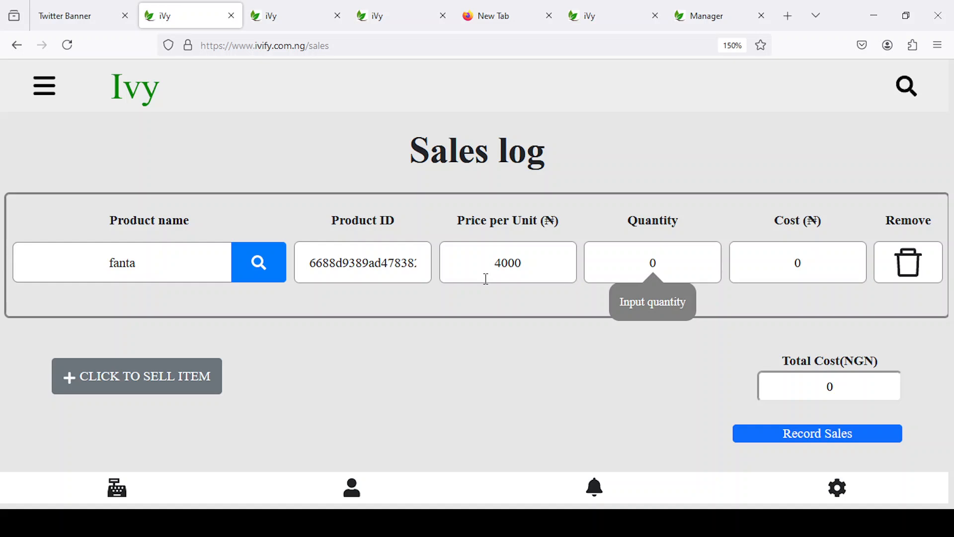
# - Set the fanta quantity to 1, record the sale and submit it in the transaction confirmation
pyautogui.click(661, 262)
pyautogui.write('1')
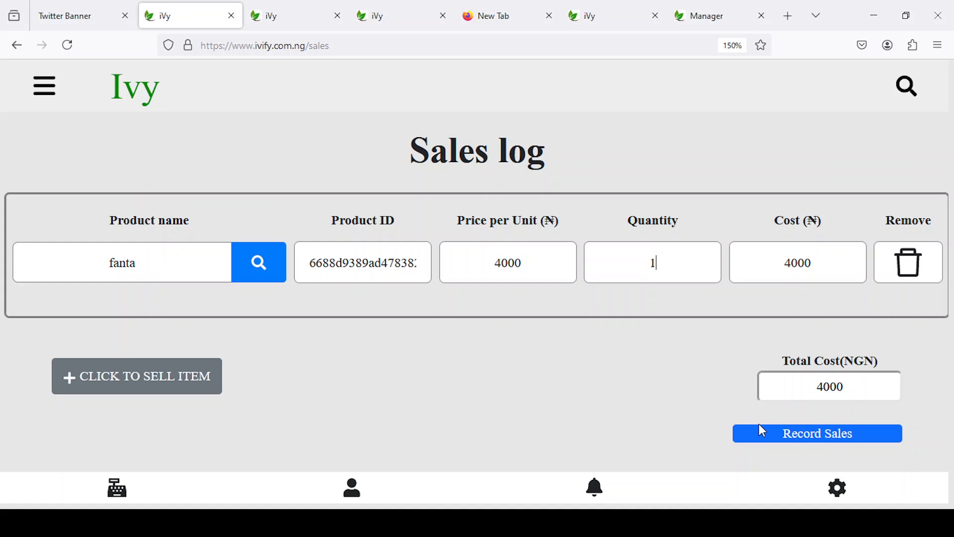
pyautogui.click(789, 436)
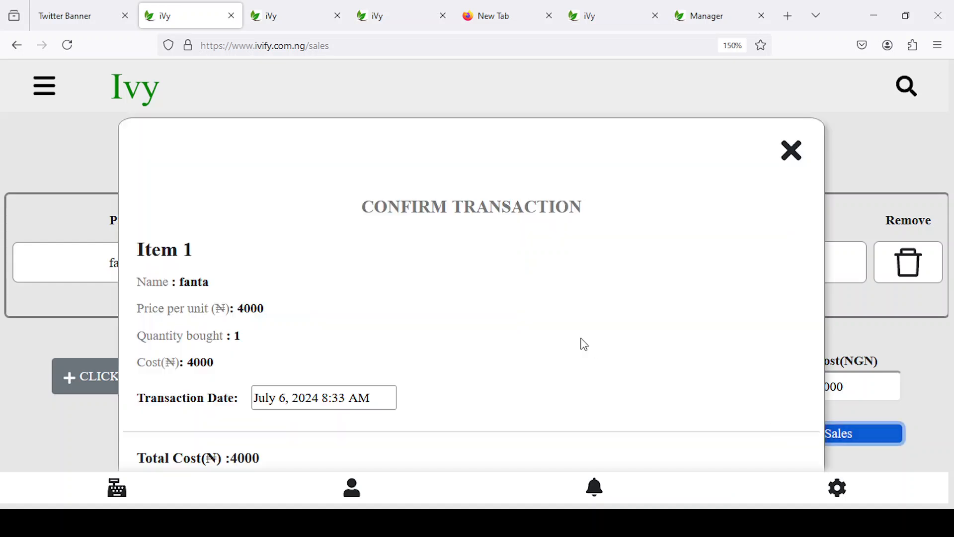
pyautogui.scroll(-2, 486, 280)
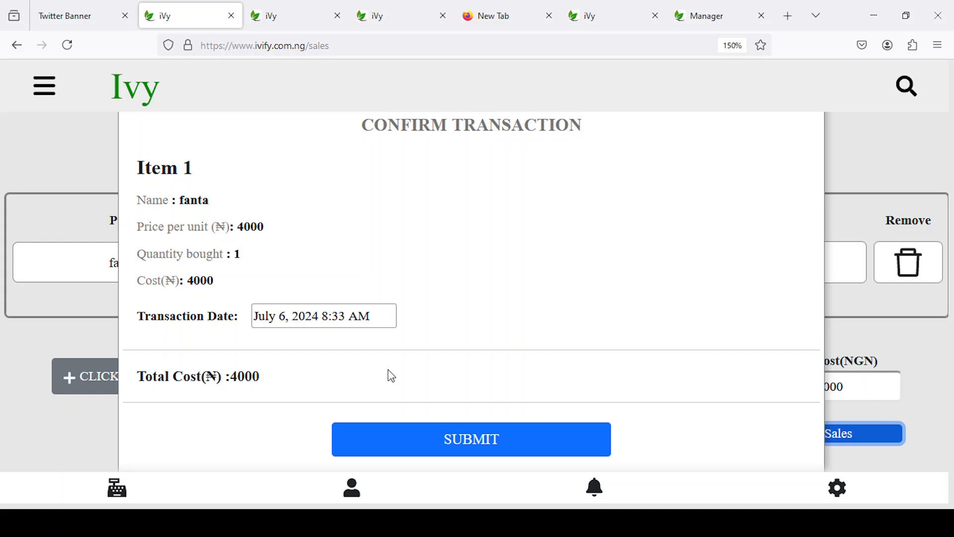
pyautogui.click(423, 434)
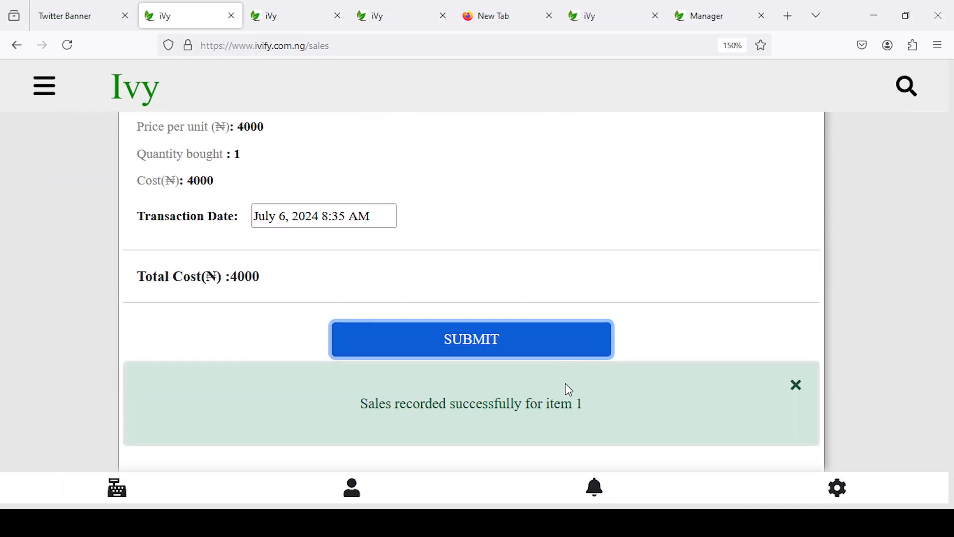
# - Switch to the second iVy page, close the password prompt and open the inventory to examine the fanta stock
pyautogui.click(294, 8)
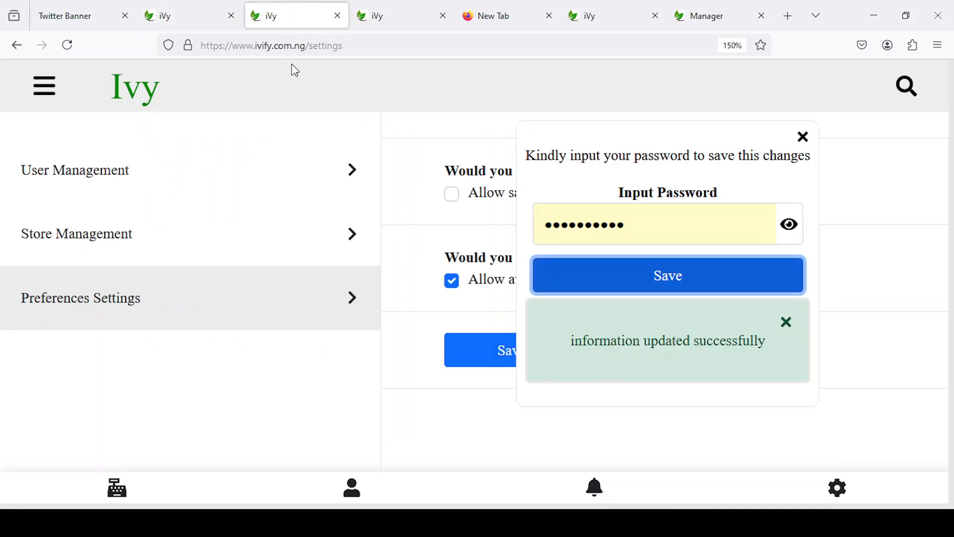
pyautogui.click(802, 137)
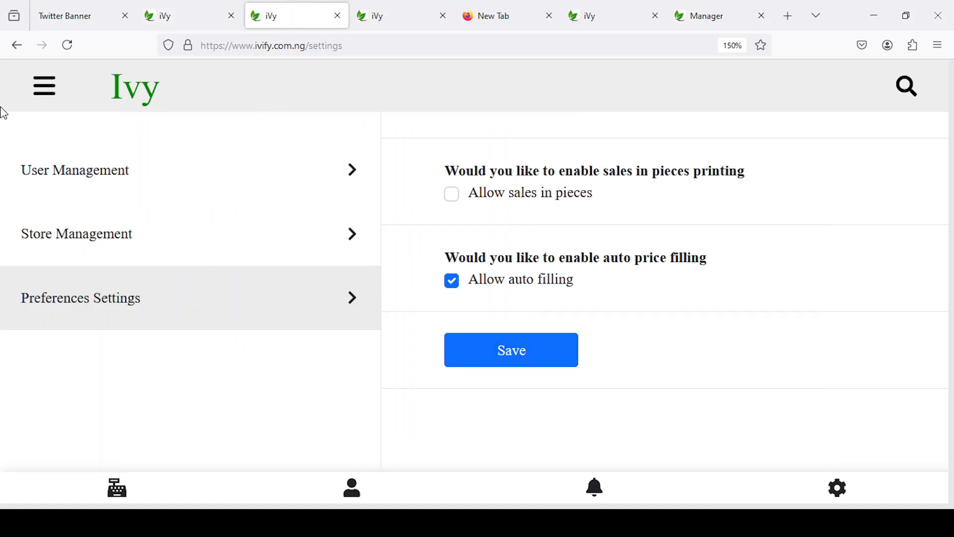
pyautogui.click(44, 97)
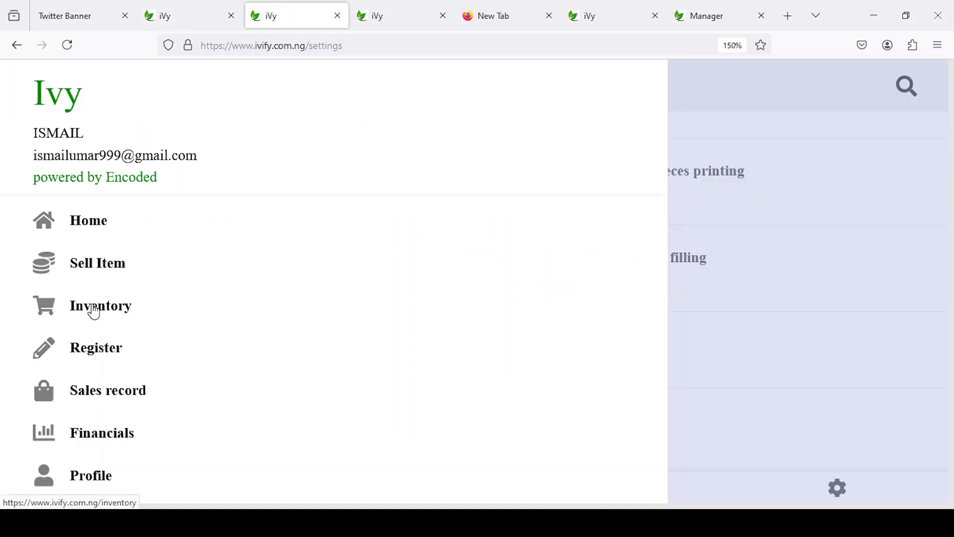
pyautogui.click(94, 306)
pyautogui.scroll(-5, 492, 336)
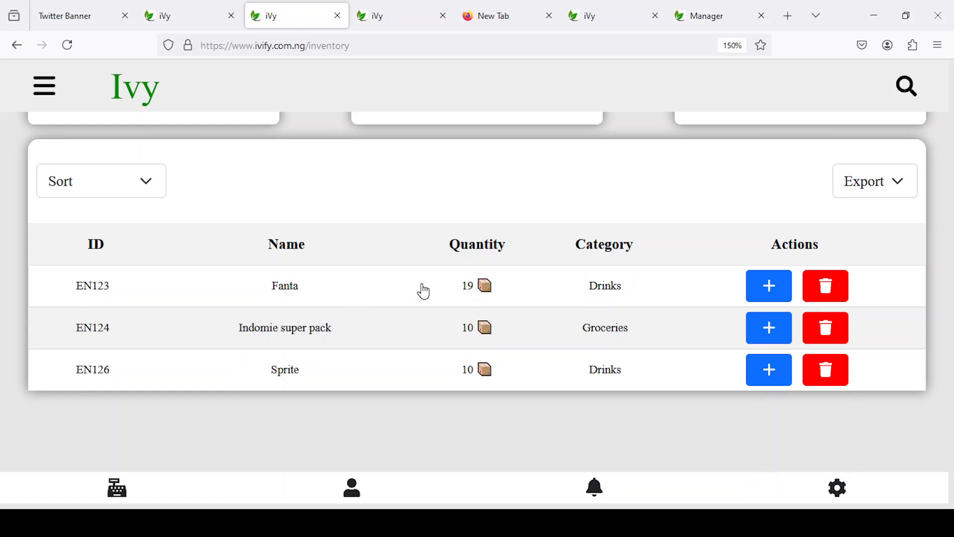
# - Return to the sales page, dismiss the success message and close the transaction confirmation and the receipt
pyautogui.click(208, 28)
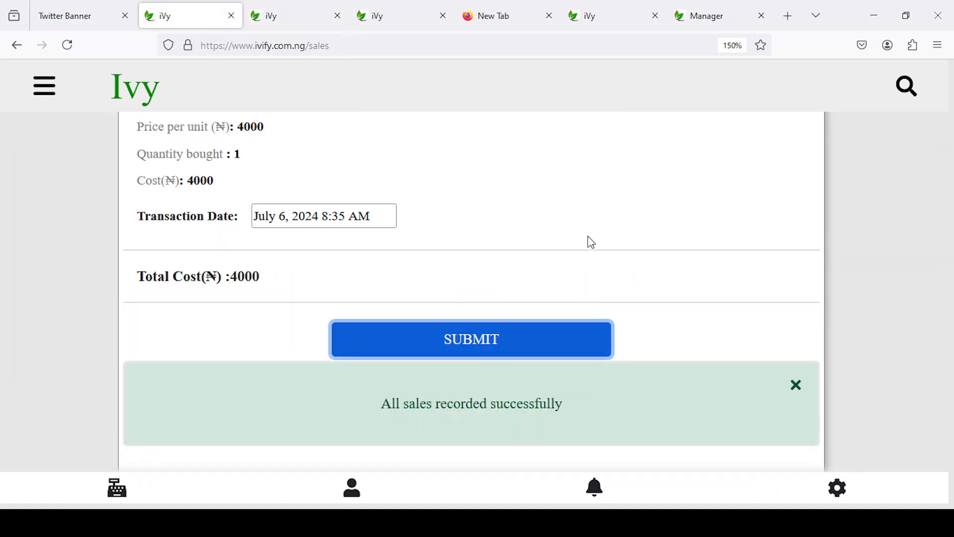
pyautogui.click(795, 388)
pyautogui.scroll(2, 746, 293)
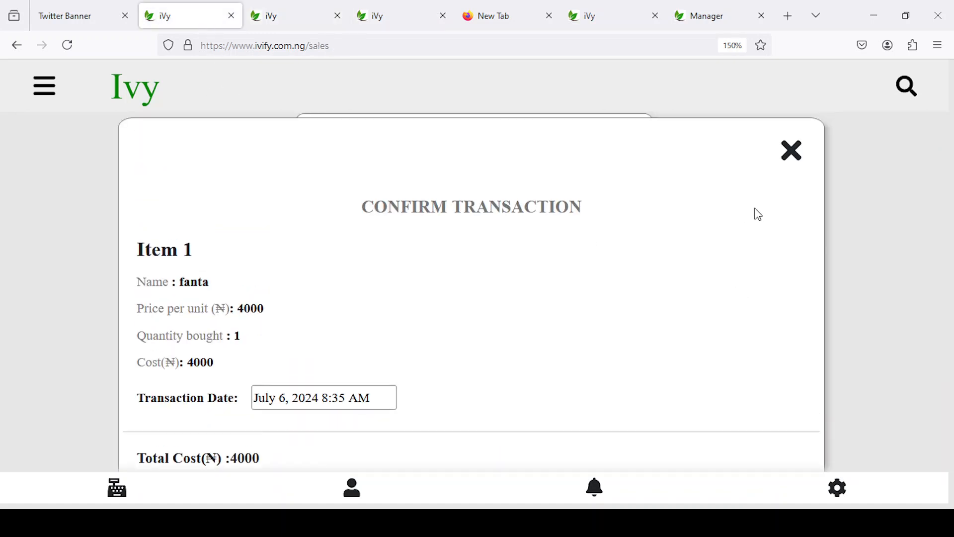
pyautogui.click(792, 154)
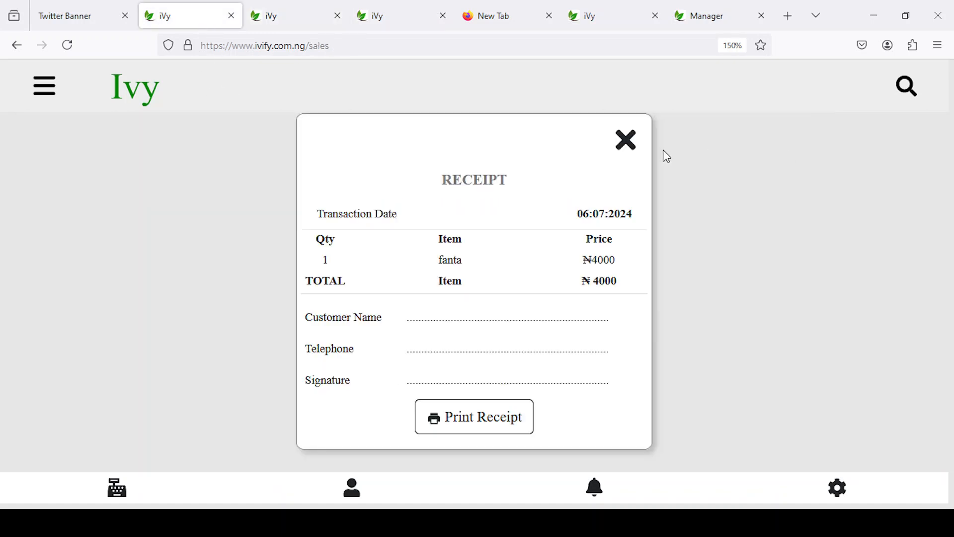
pyautogui.click(626, 144)
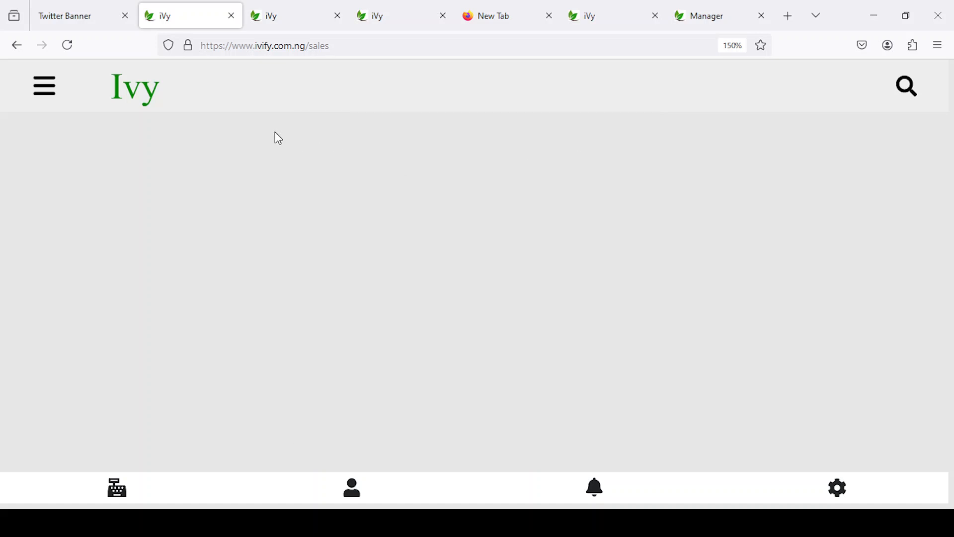
# - Open the sales record, examine the fanta sale entry and compare it with the inventory list
pyautogui.click(47, 87)
pyautogui.scroll(-5, 94, 304)
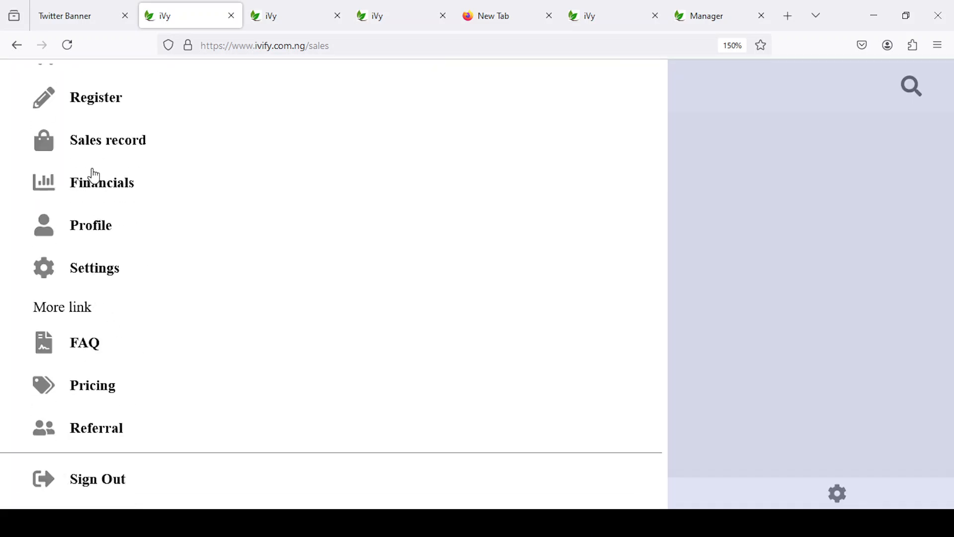
pyautogui.click(90, 155)
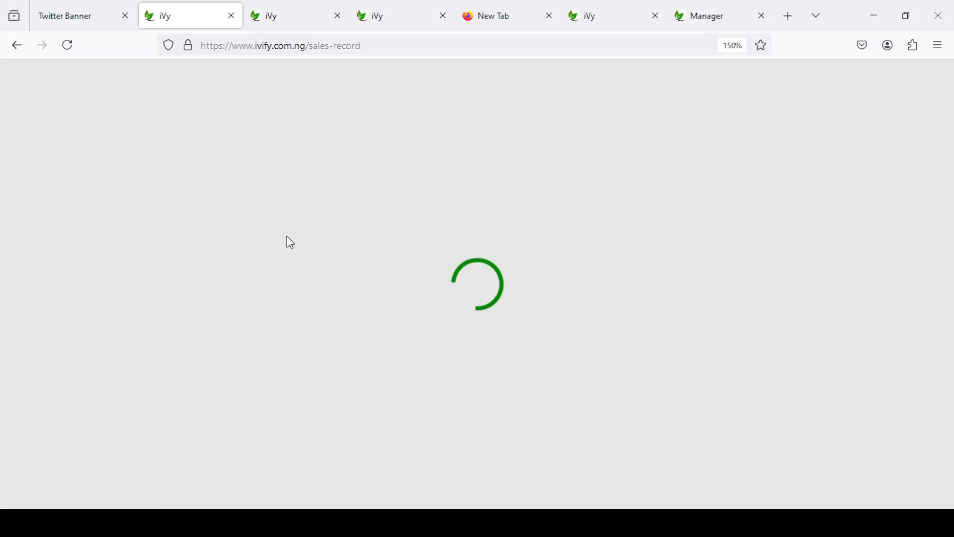
pyautogui.scroll(-5, 312, 279)
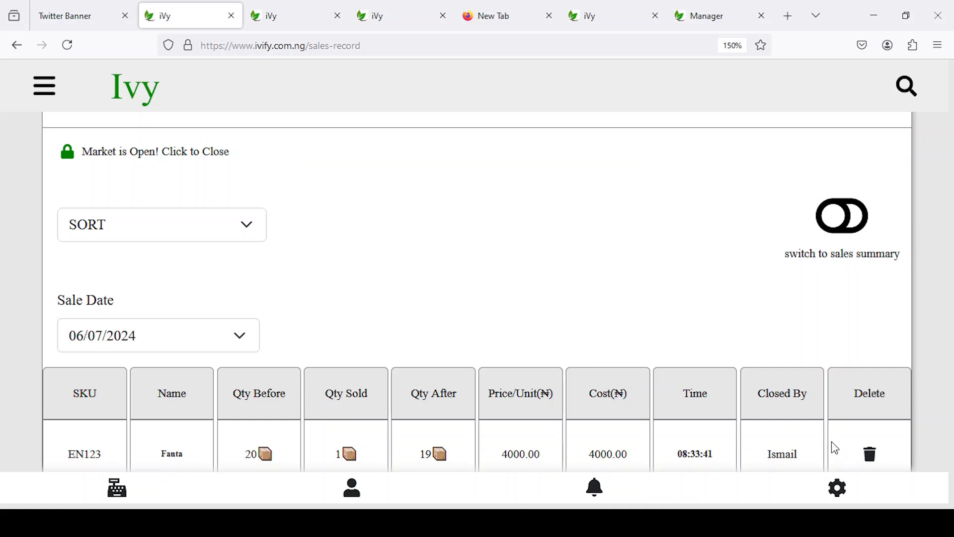
pyautogui.click(268, 19)
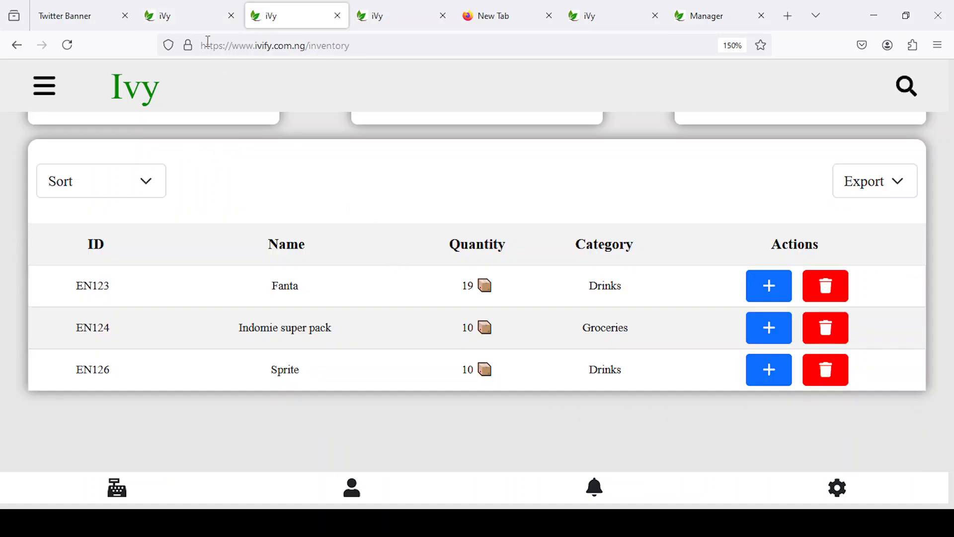
# - Switch back from the inventory, open the Sell Item page and add an item row to the sales log
pyautogui.click(184, 16)
pyautogui.click(58, 99)
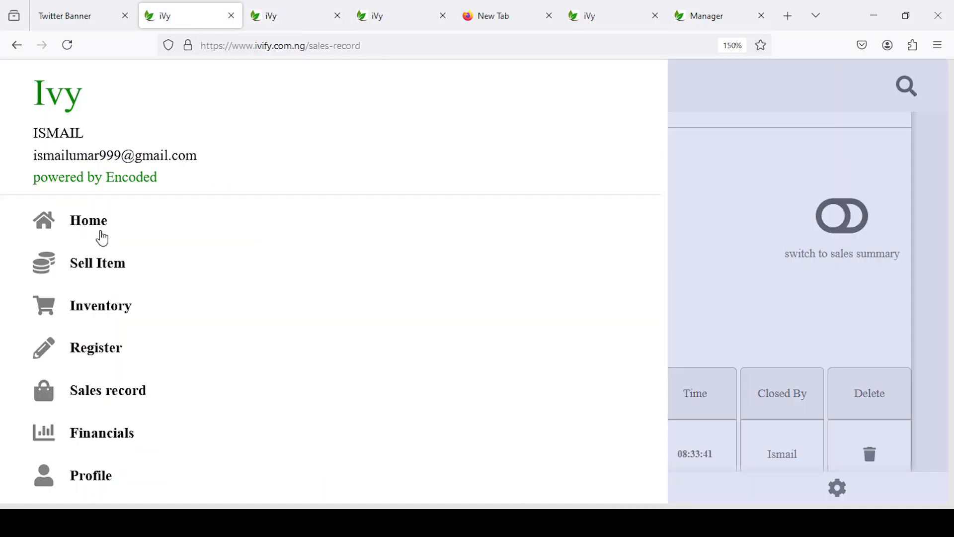
pyautogui.click(104, 273)
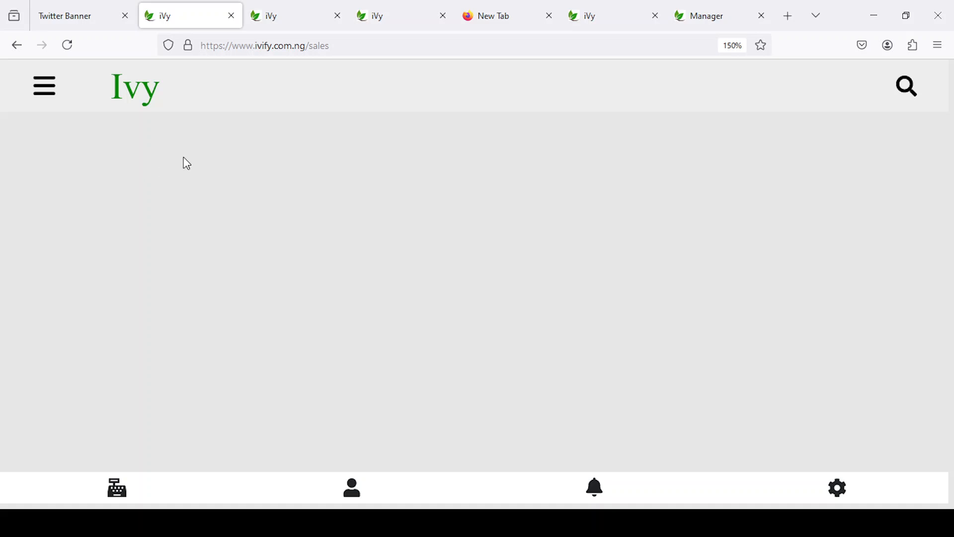
pyautogui.click(199, 203)
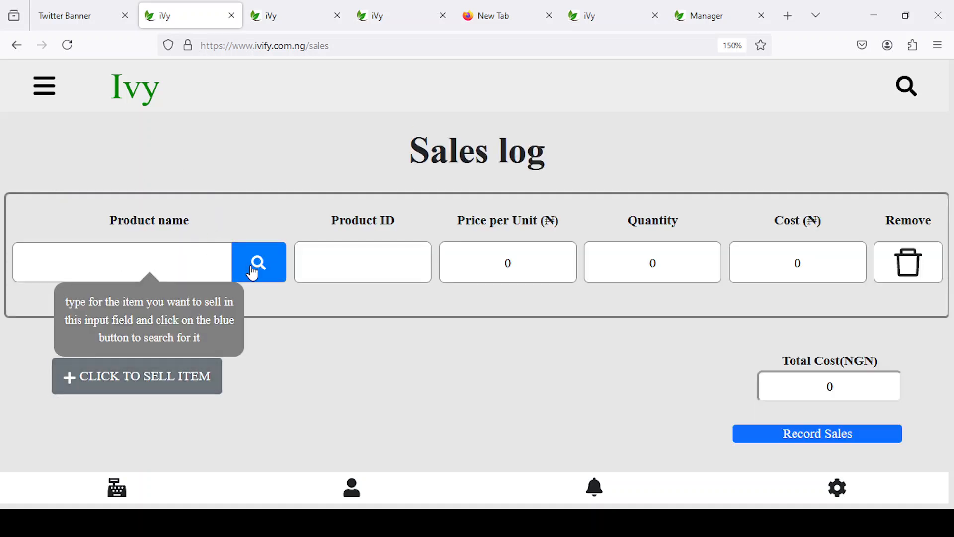
# - Search for "in", choose indomie super pack as the product and set its quantity to 1
pyautogui.write('in')
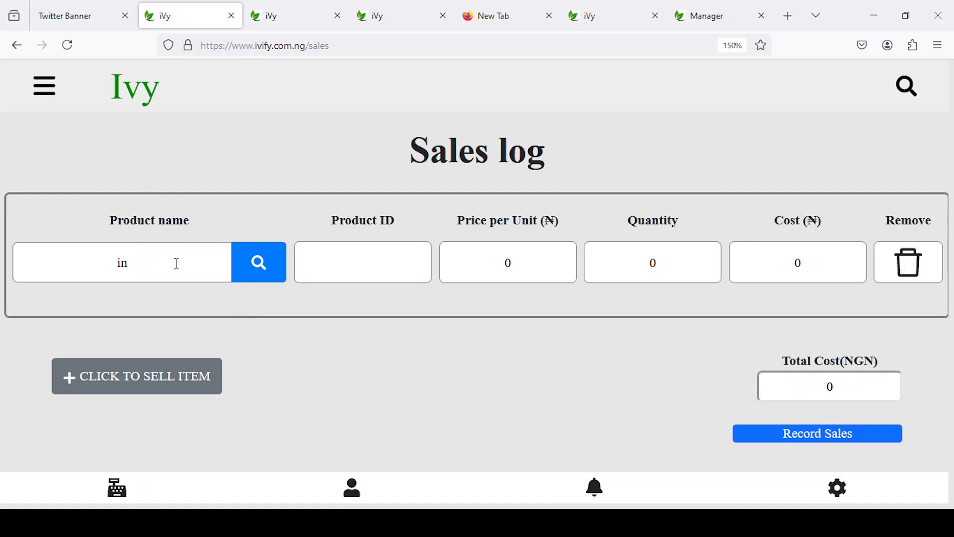
pyautogui.click(260, 276)
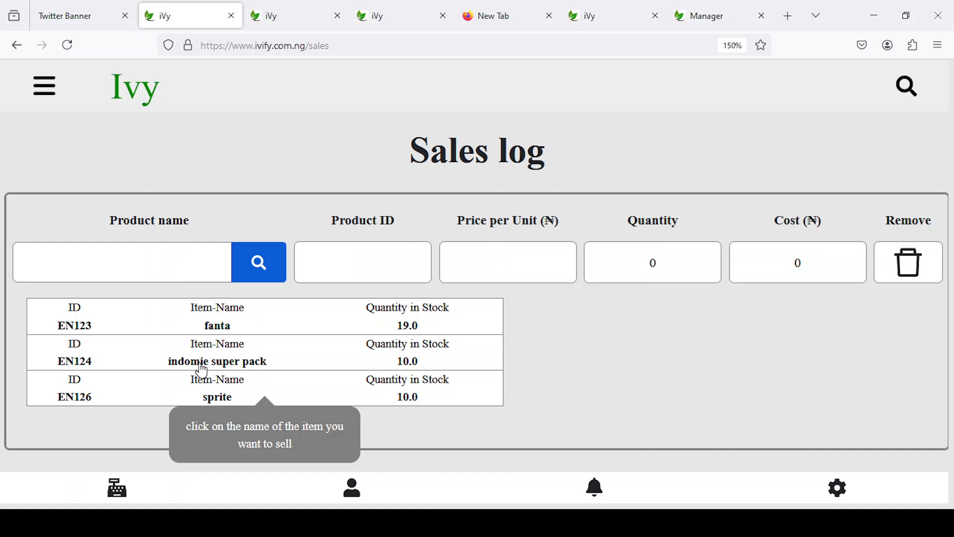
pyautogui.click(202, 370)
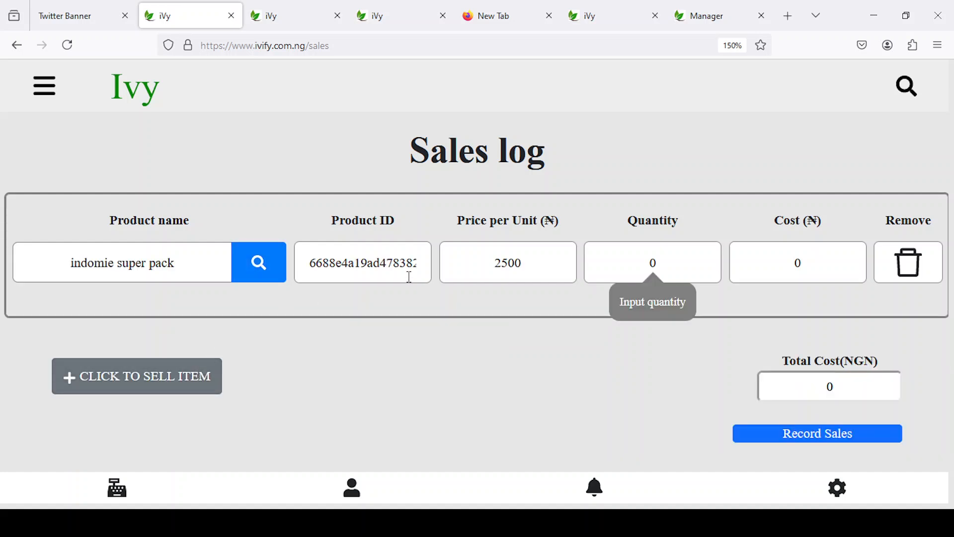
pyautogui.click(668, 266)
pyautogui.press('BackSpace')
pyautogui.write('1')
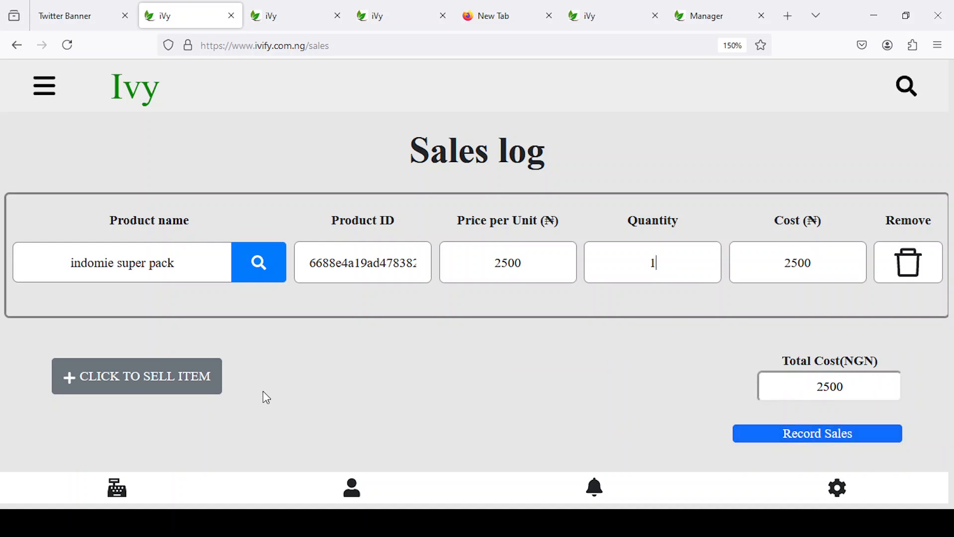
# - Add a second item row to the sales log, search for "fan" and choose fanta as the product
pyautogui.click(219, 389)
pyautogui.click(143, 400)
pyautogui.write('fa')
pyautogui.scroll(-5, 198, 266)
pyautogui.scroll(4, 228, 214)
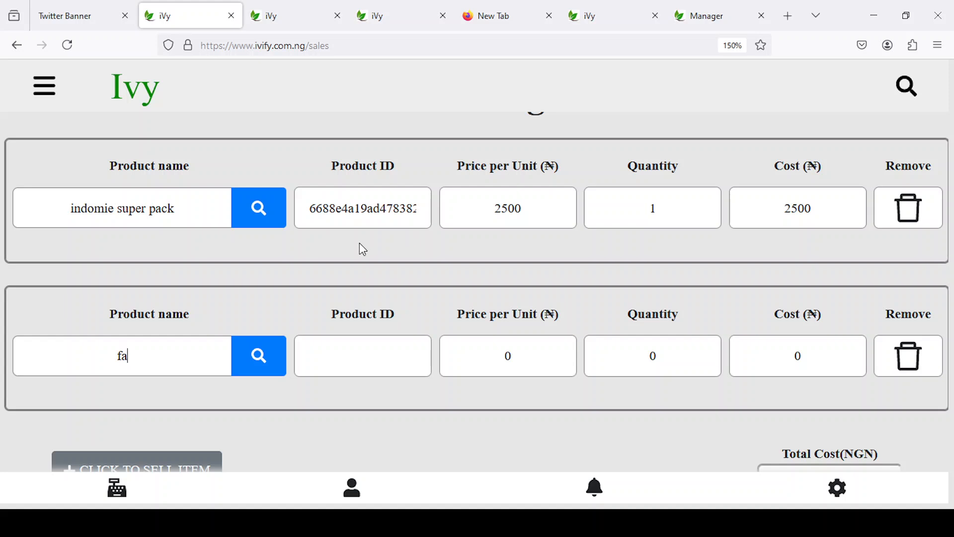
pyautogui.scroll(-2, 186, 348)
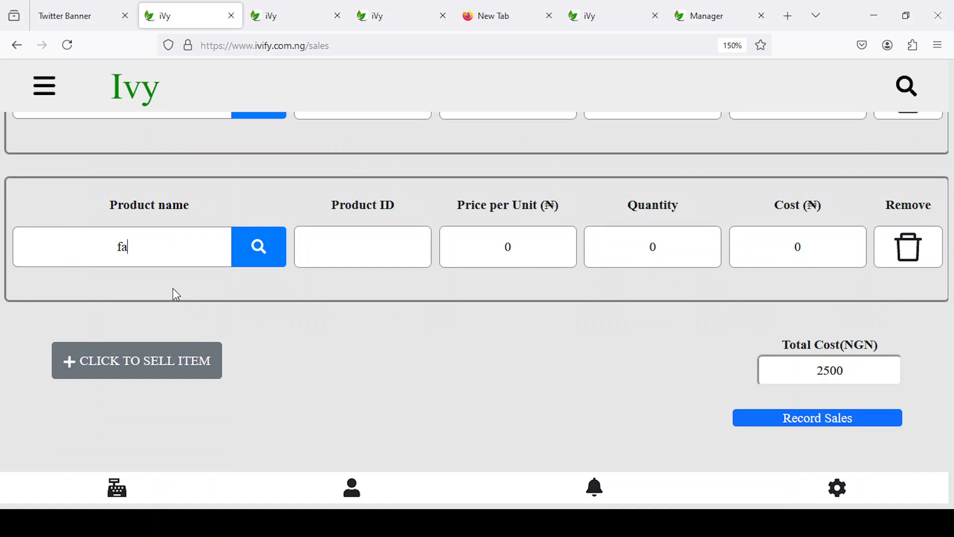
pyautogui.write('n')
pyautogui.click(257, 249)
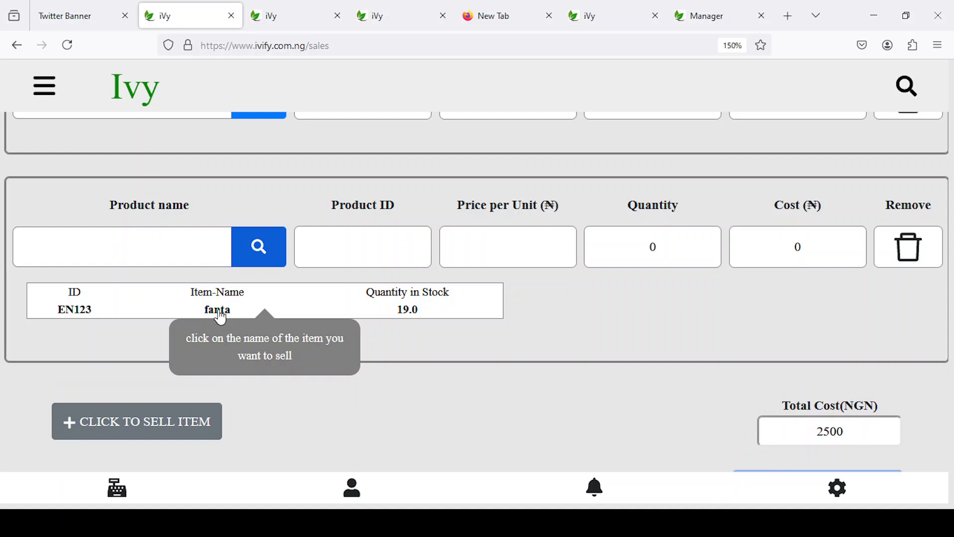
pyautogui.click(218, 310)
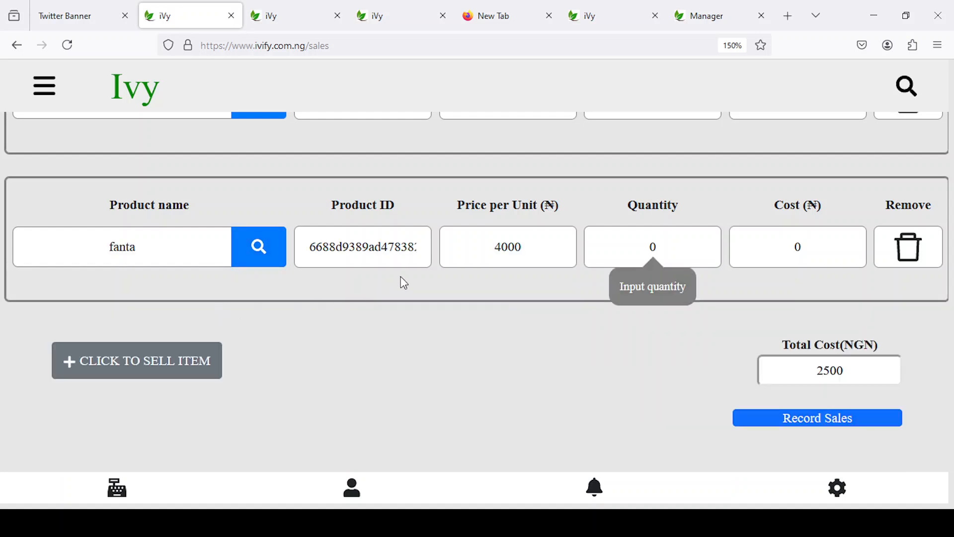
# - Set the fanta quantity to 2 and check the stock quantities in the inventory list
pyautogui.scroll(2, 572, 239)
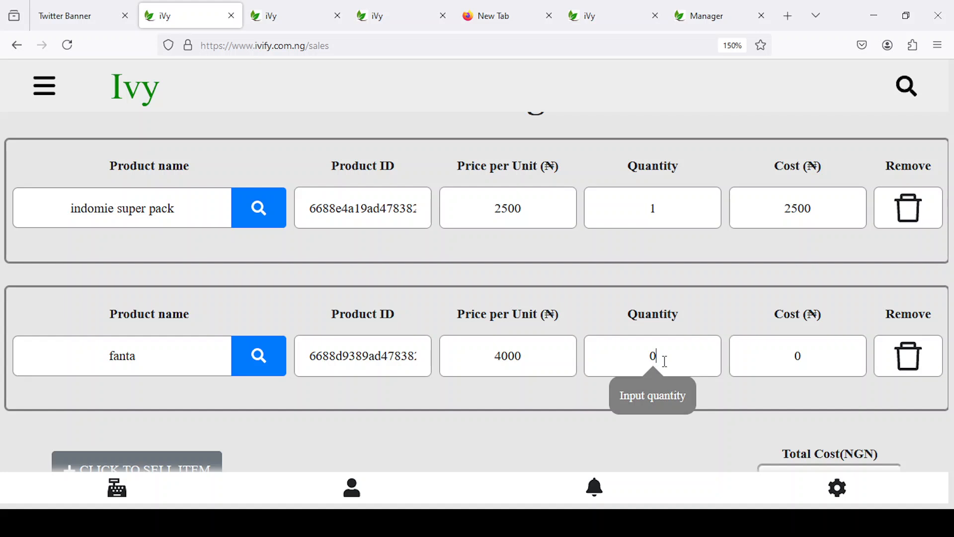
pyautogui.press('BackSpace')
pyautogui.write('2')
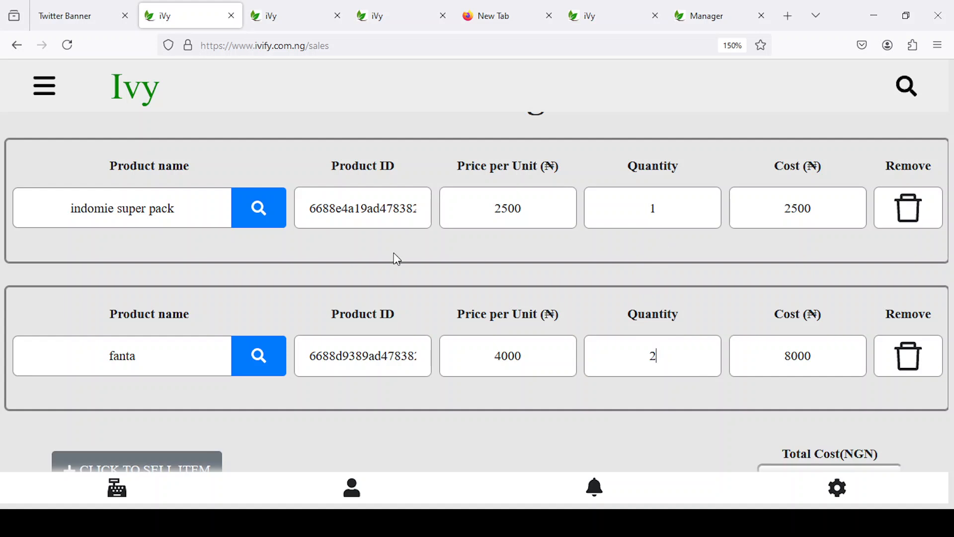
pyautogui.click(298, 16)
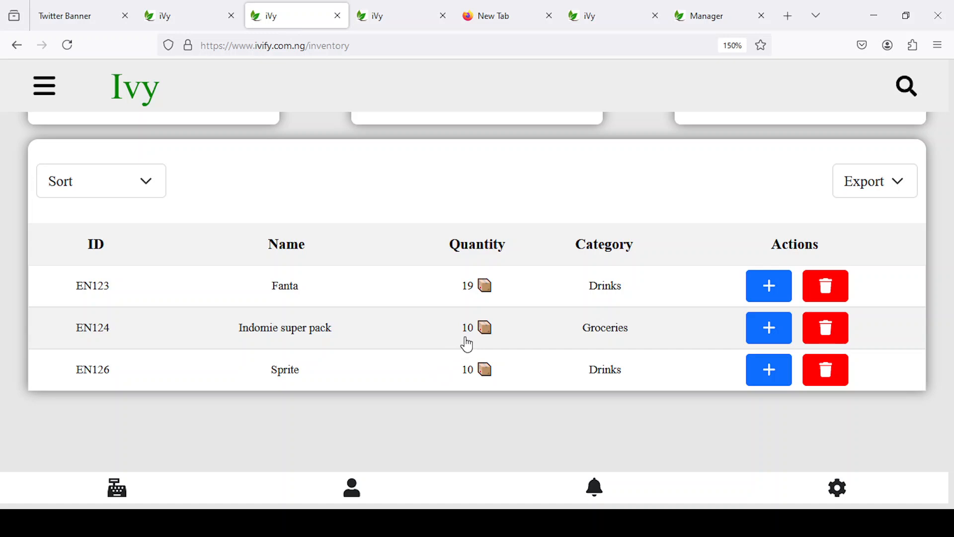
pyautogui.click(172, 17)
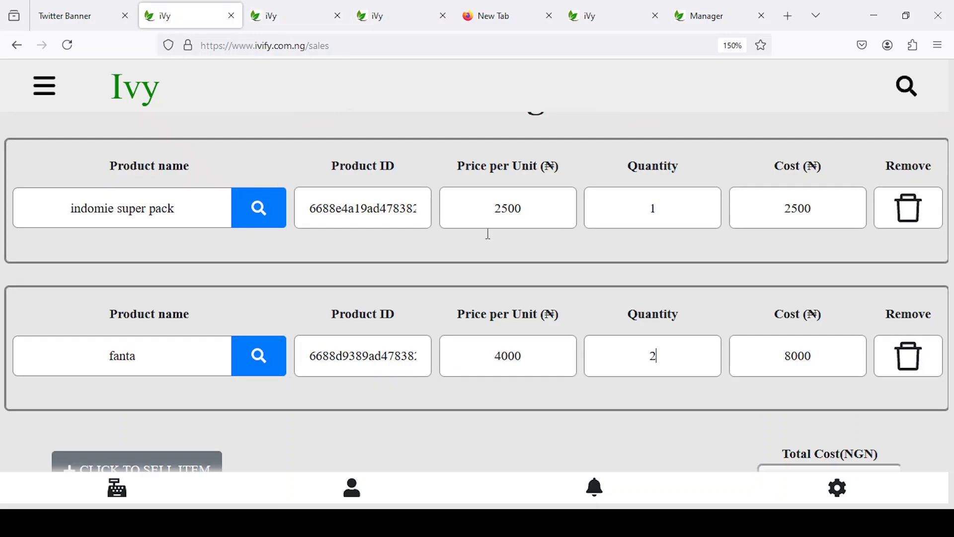
# - Set the fanta quantity to 1 and compare the order with the inventory list
pyautogui.press('BackSpace')
pyautogui.write('1')
pyautogui.click(300, 25)
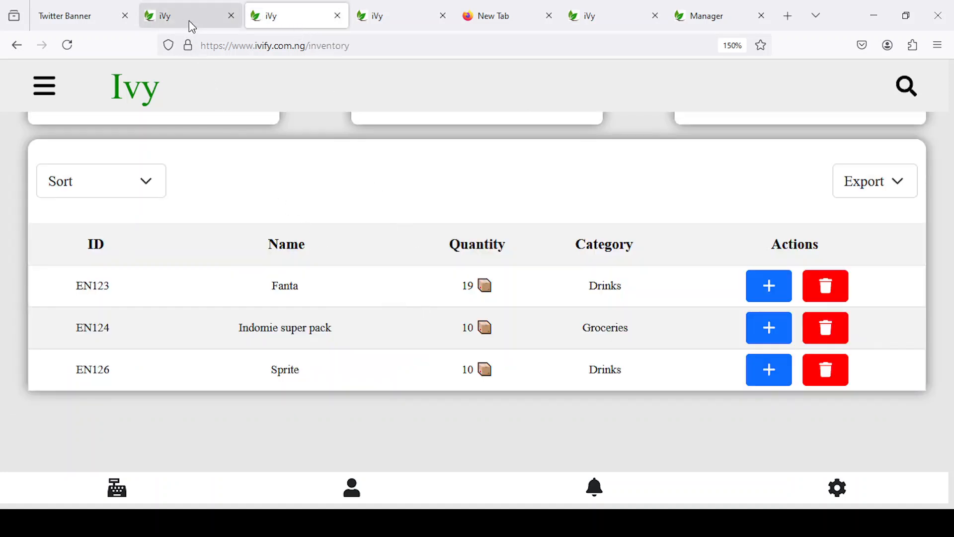
pyautogui.click(169, 20)
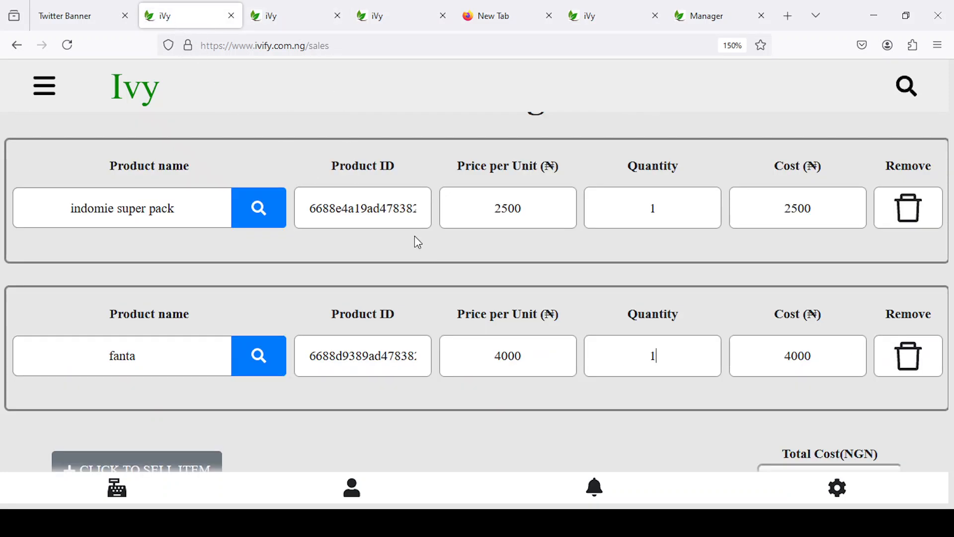
# - Record the sale of indomie super pack and fanta and submit it in the transaction confirmation
pyautogui.scroll(-2, 624, 283)
pyautogui.scroll(-4, 625, 283)
pyautogui.click(774, 313)
pyautogui.scroll(-6, 571, 308)
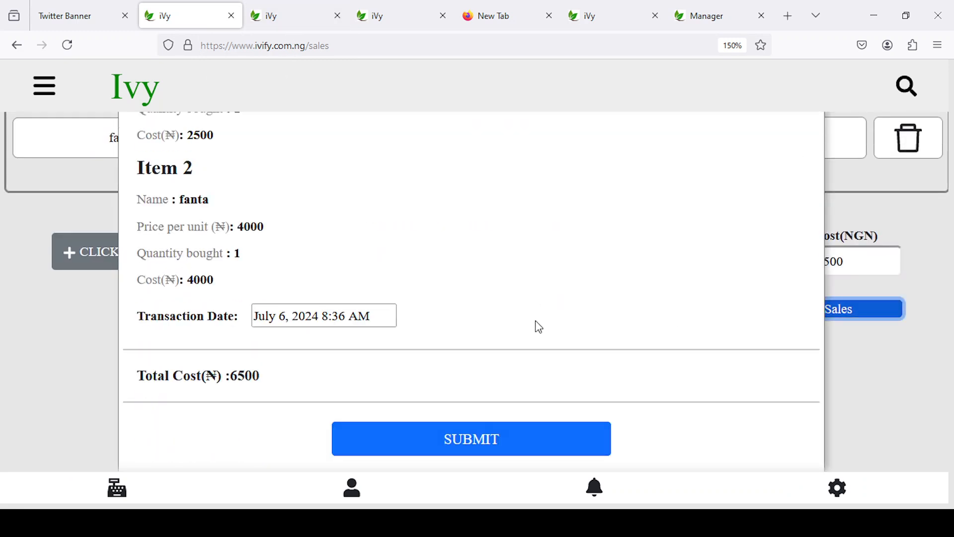
pyautogui.click(463, 436)
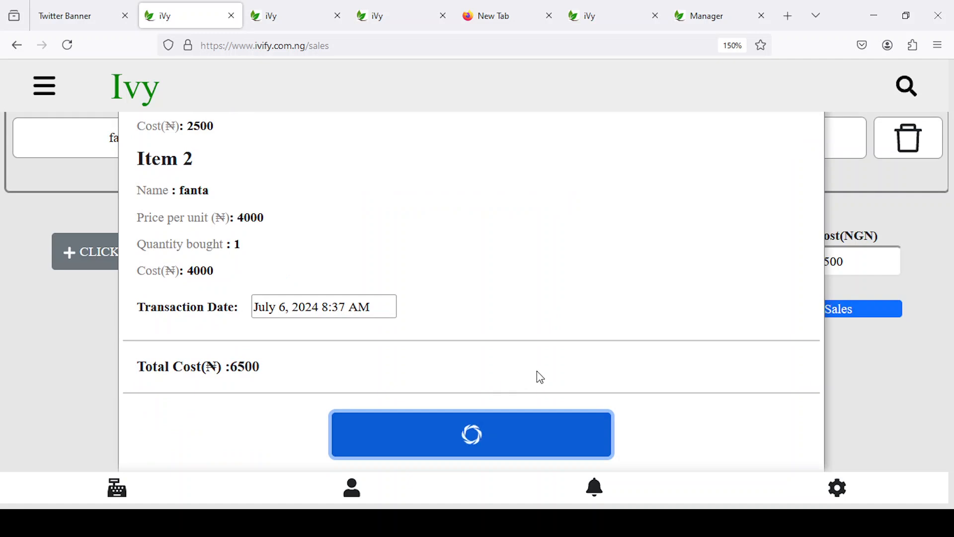
# - Dismiss the success message, then close the transaction confirmation and the receipt for the indomie super pack and fanta sale
pyautogui.scroll(-2, 565, 370)
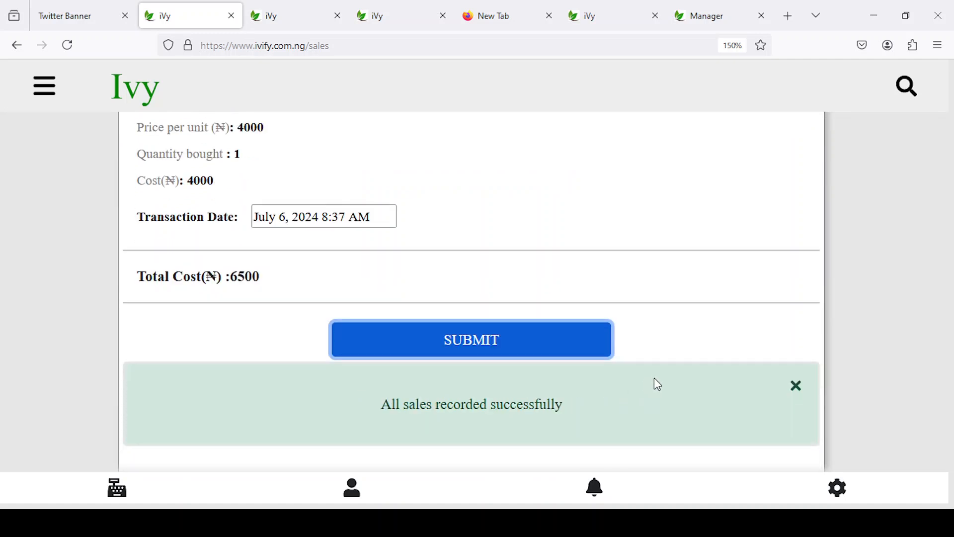
pyautogui.click(796, 387)
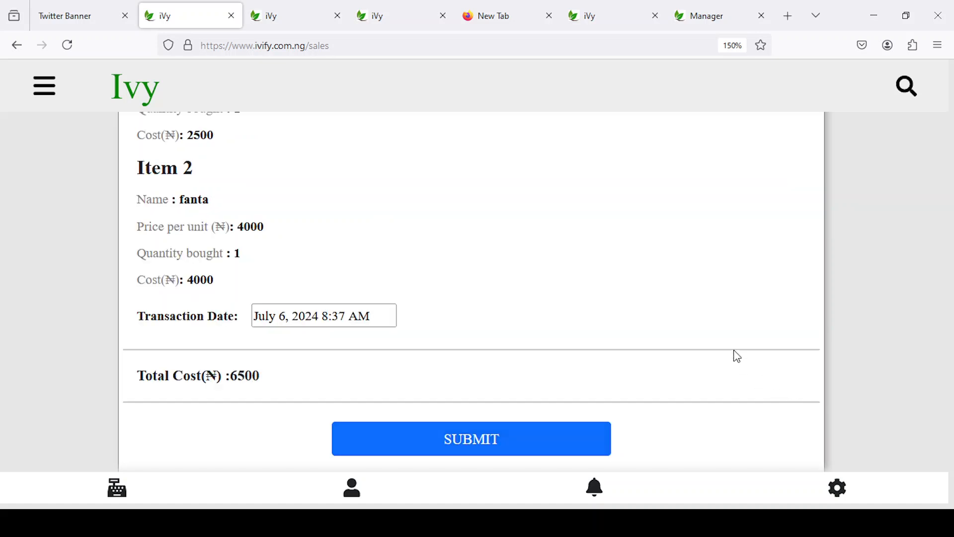
pyautogui.scroll(5, 715, 313)
pyautogui.click(789, 158)
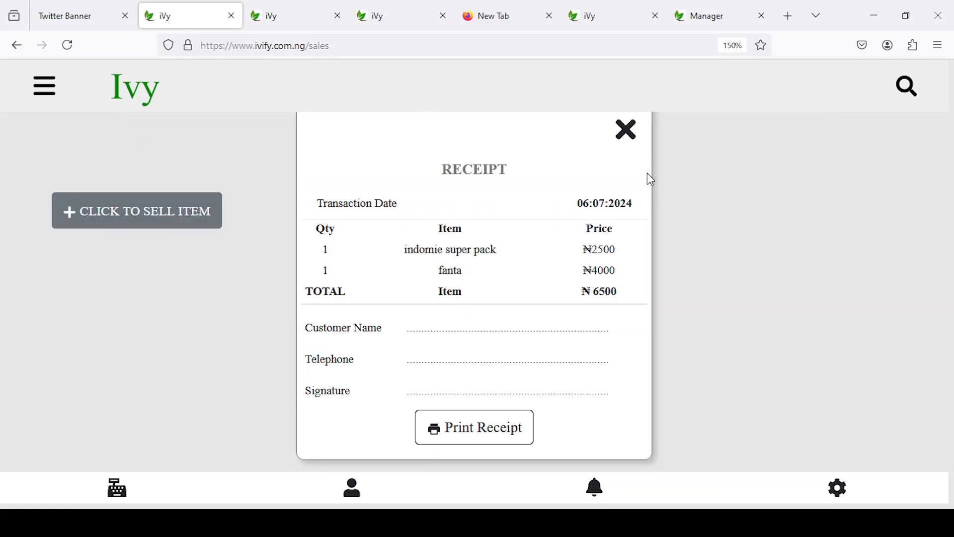
pyautogui.click(628, 133)
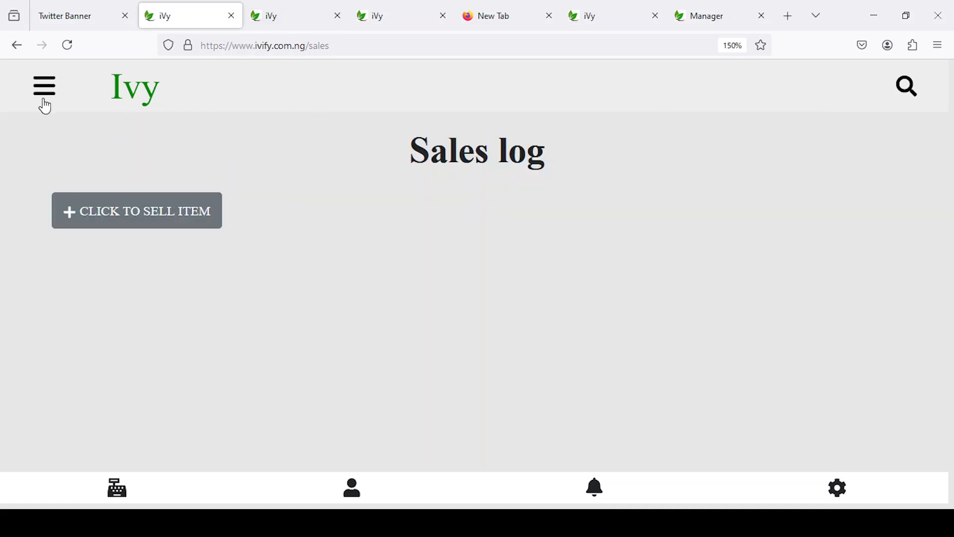
# - Reload one inventory page and compare its fanta, indomie super pack and sprite quantities with the other, unrefreshed inventory page
pyautogui.click(254, 23)
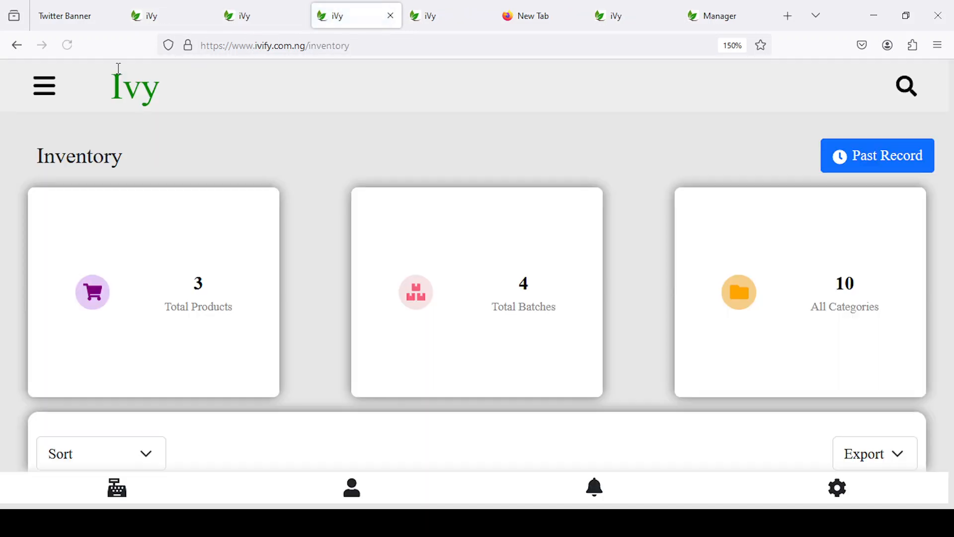
pyautogui.click(69, 47)
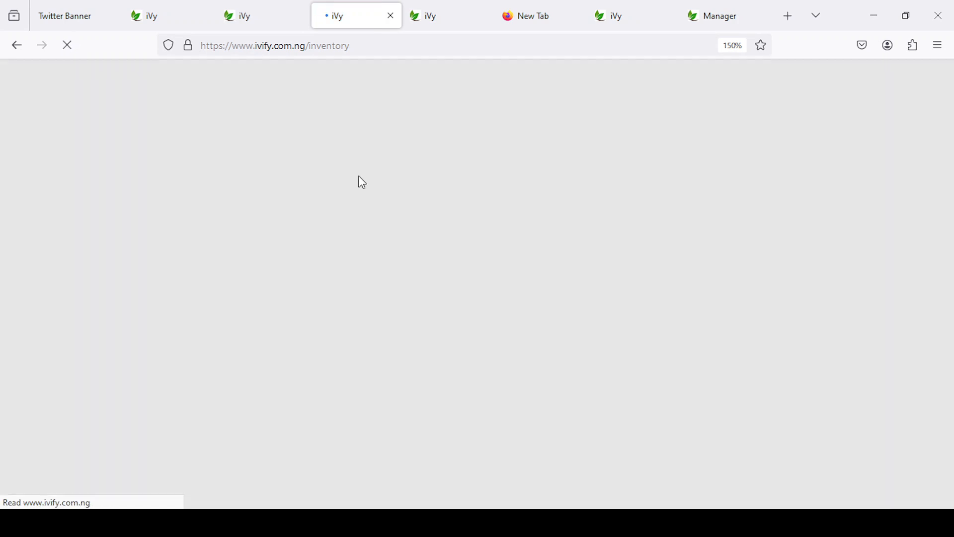
pyautogui.scroll(-5, 405, 222)
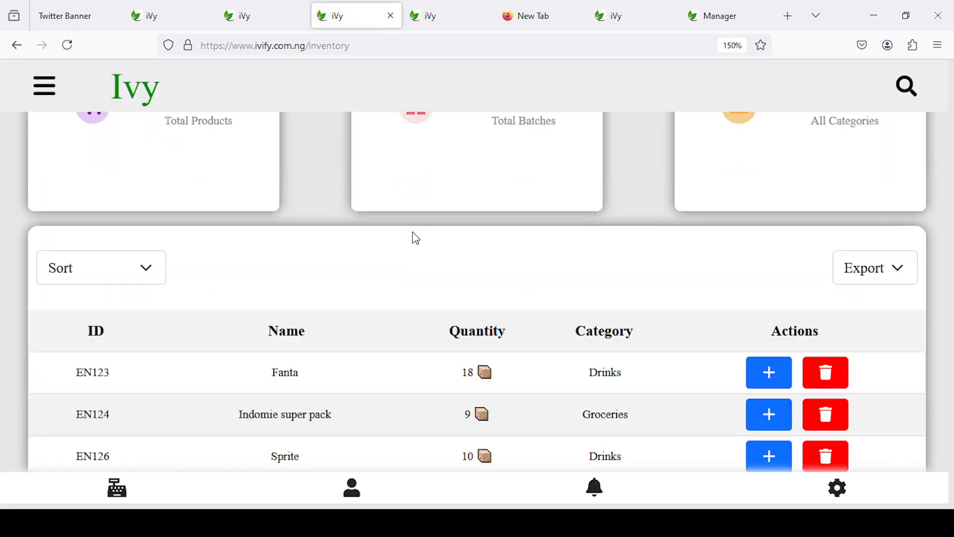
pyautogui.click(239, 19)
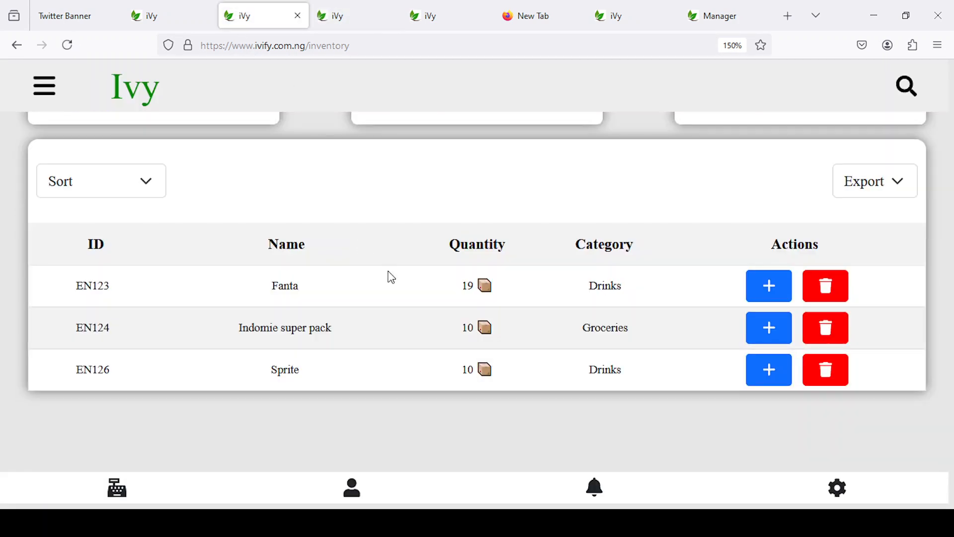
pyautogui.click(334, 22)
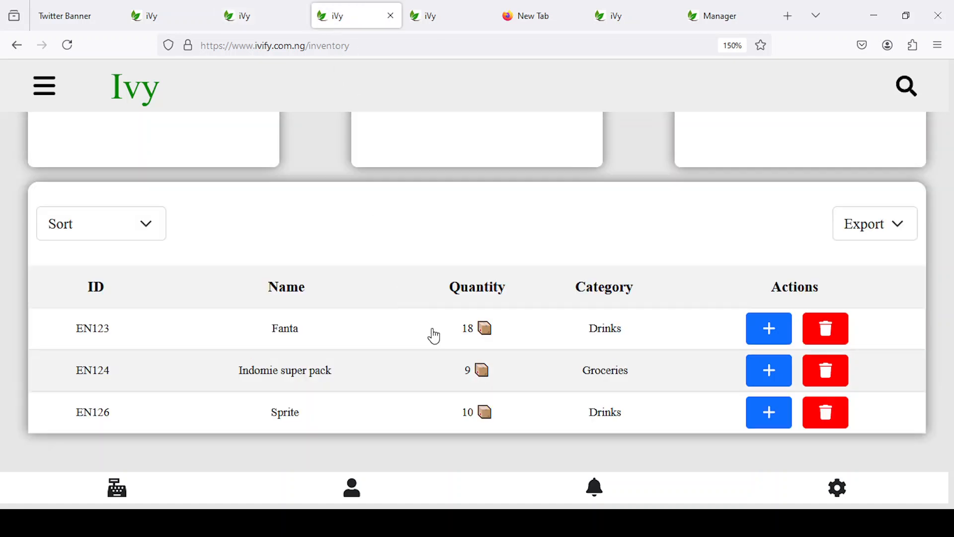
pyautogui.click(250, 26)
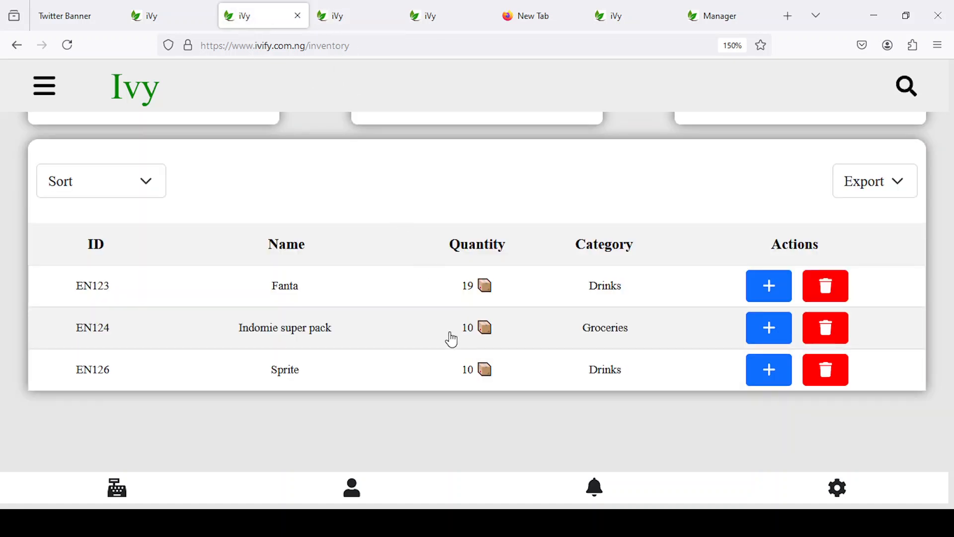
pyautogui.click(352, 23)
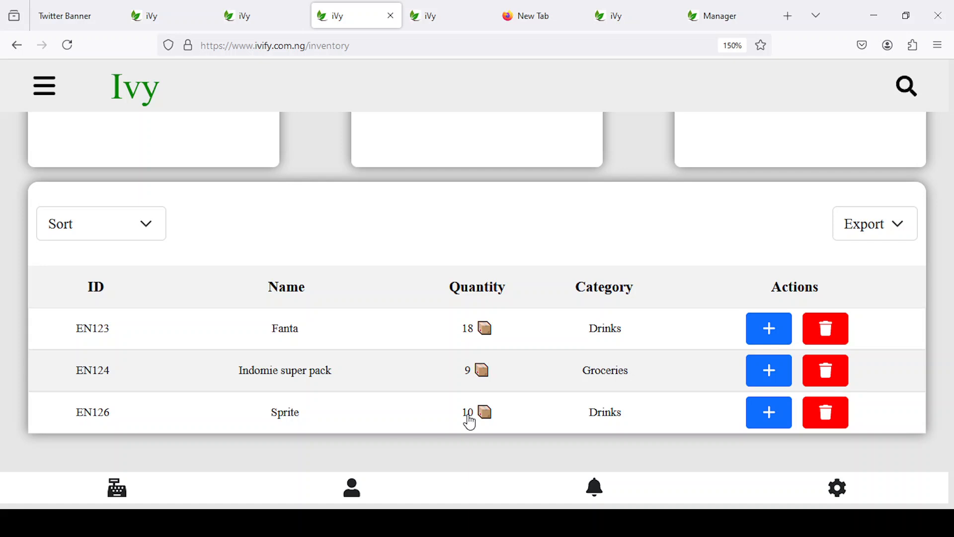
pyautogui.scroll(4, 452, 396)
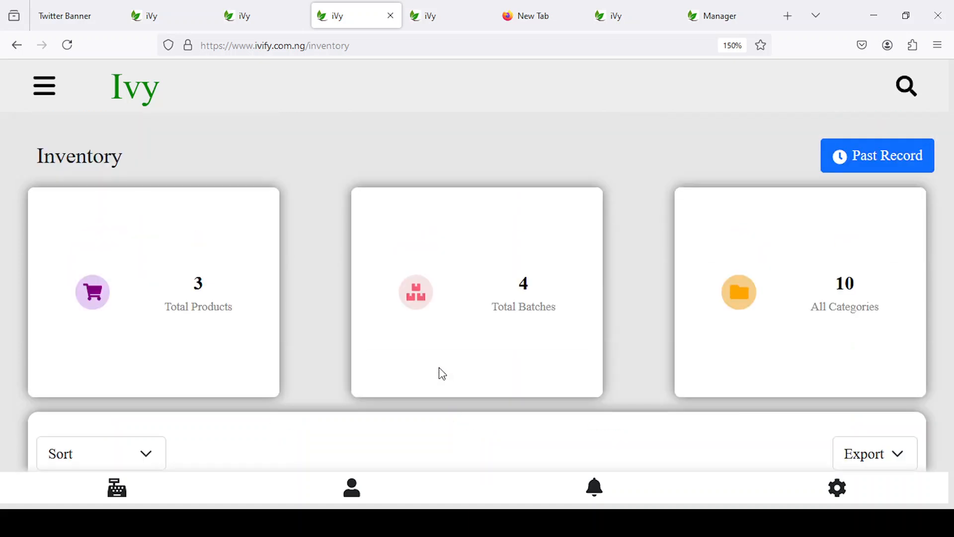
pyautogui.scroll(-5, 441, 373)
# - Open the sales record from the unrefreshed inventory page and examine the sales table dated 06/07/2024
pyautogui.click(252, 17)
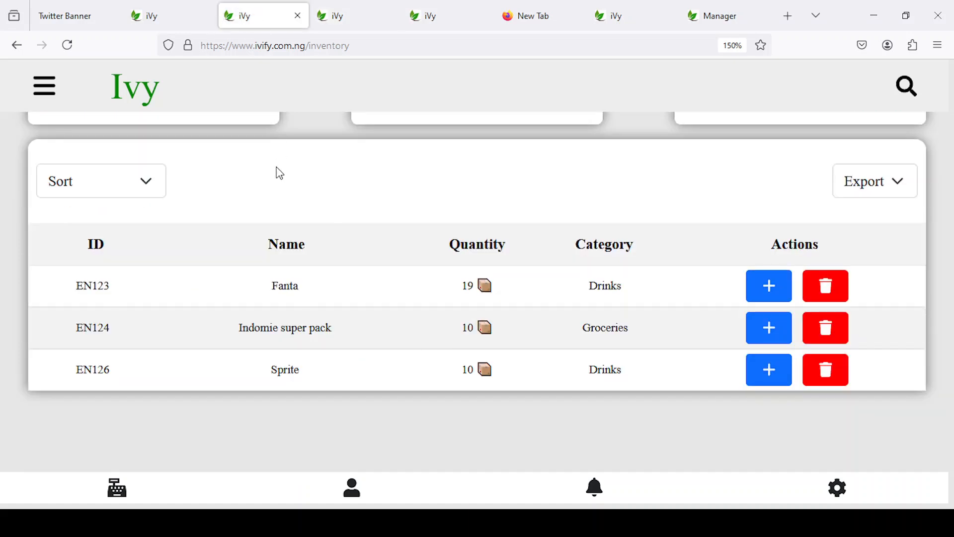
pyautogui.scroll(5, 277, 171)
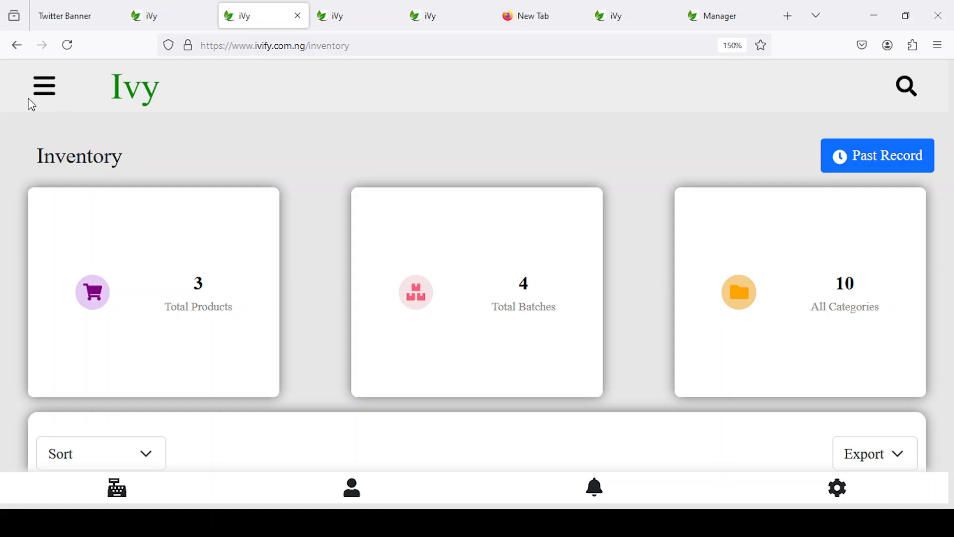
pyautogui.click(42, 91)
pyautogui.scroll(-5, 164, 341)
pyautogui.scroll(5, 150, 313)
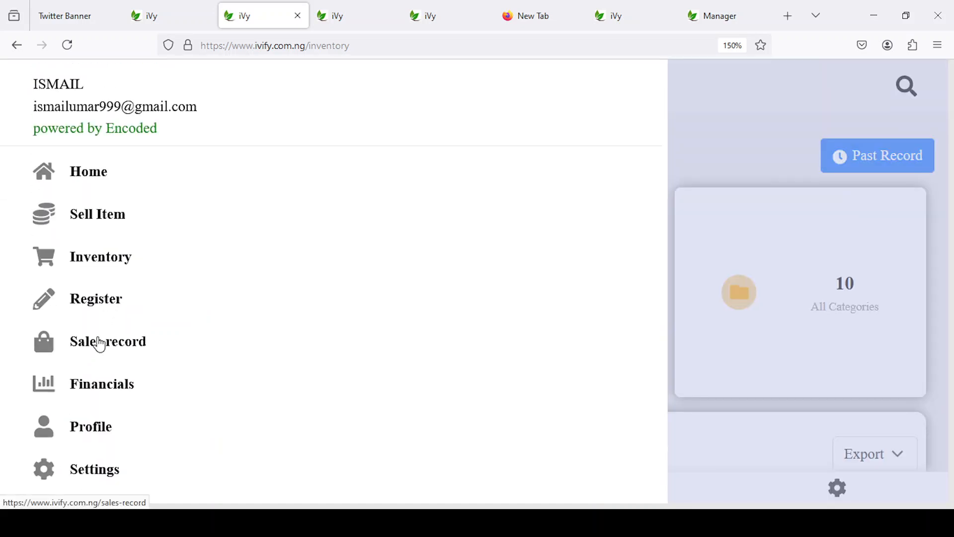
pyautogui.click(100, 341)
pyautogui.scroll(-10, 465, 316)
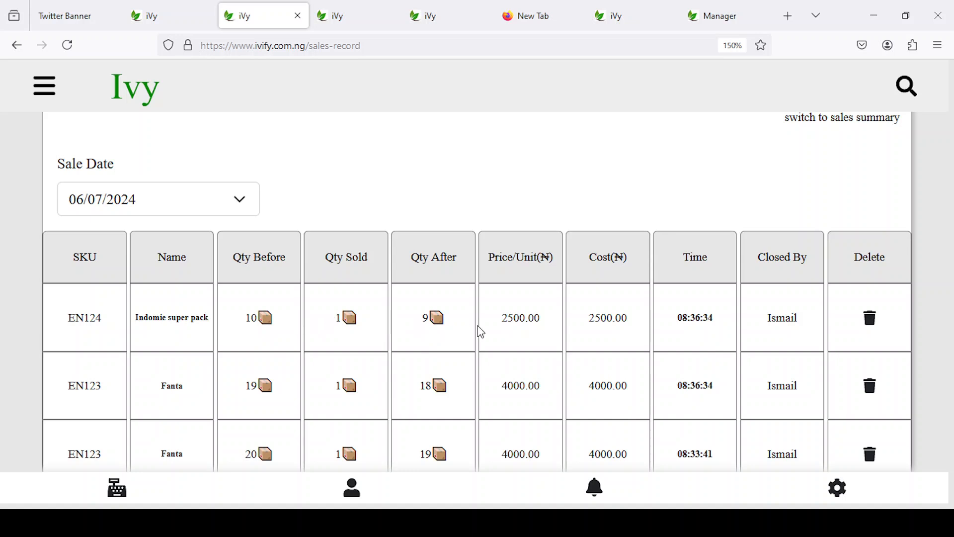
# - Check the total sales figure against the costs of the individual rows in the sales table
pyautogui.scroll(4, 571, 313)
pyautogui.scroll(-4, 572, 316)
pyautogui.scroll(4, 590, 364)
pyautogui.scroll(-4, 592, 365)
pyautogui.scroll(4, 388, 307)
pyautogui.scroll(10, 378, 306)
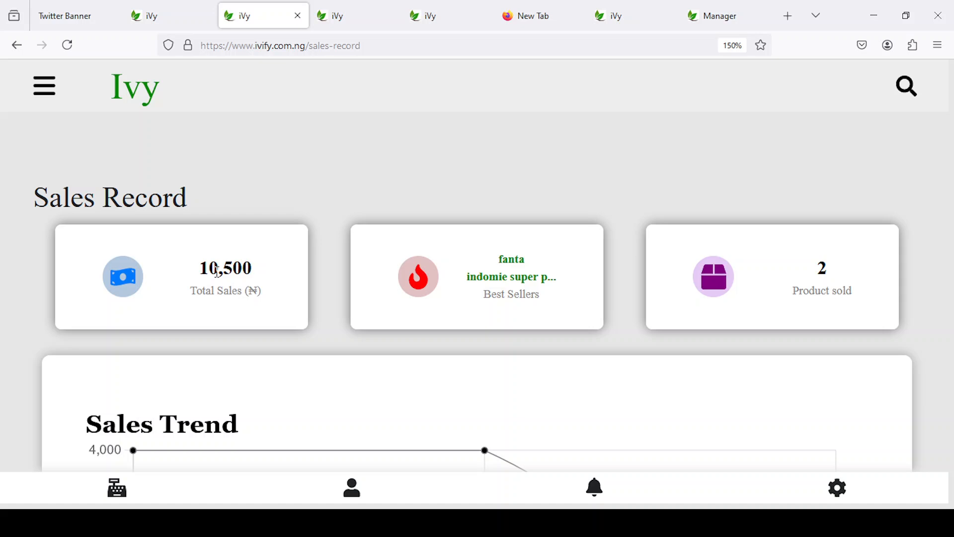
pyautogui.scroll(-12, 535, 326)
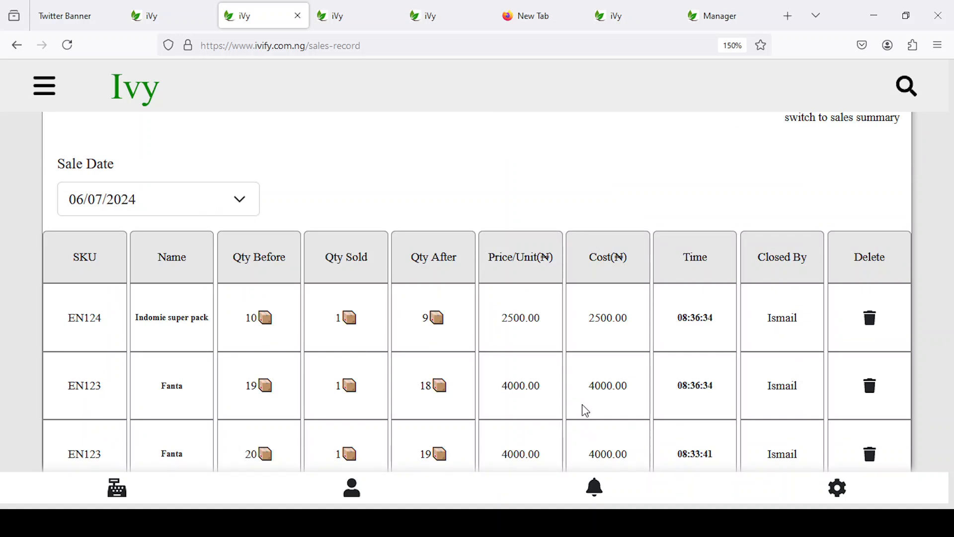
# - Examine the Sales Trend chart, following its line across the sales amounts and the transaction times
pyautogui.scroll(12, 360, 260)
pyautogui.scroll(-4, 275, 255)
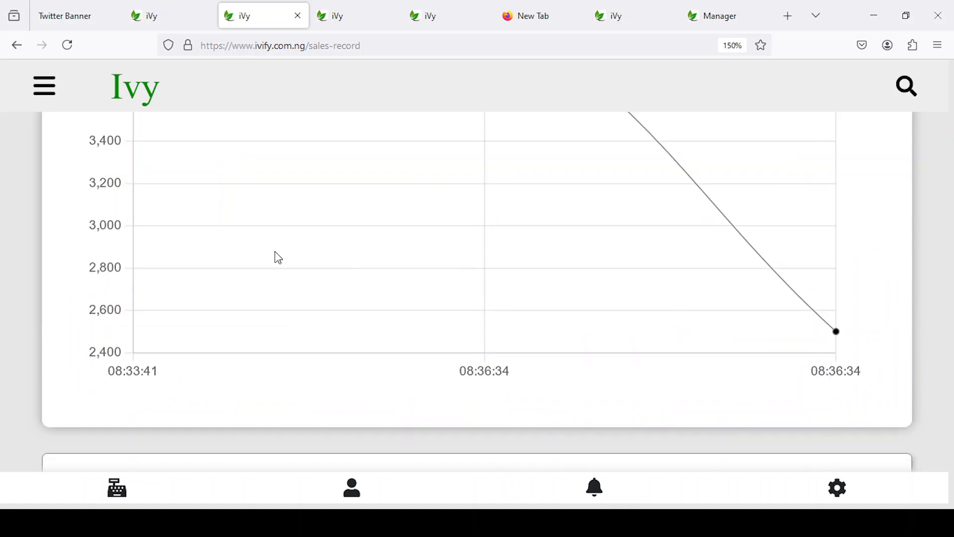
pyautogui.scroll(2, 263, 255)
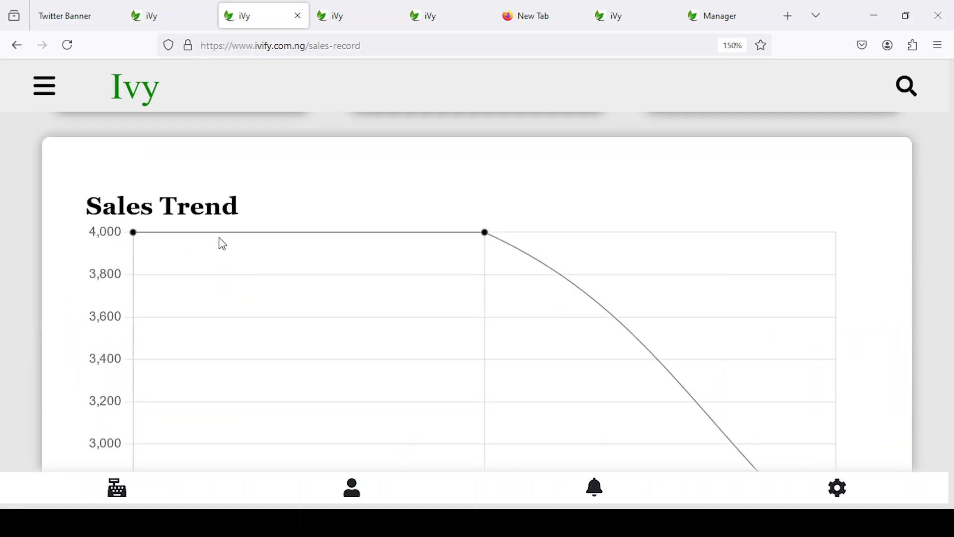
pyautogui.scroll(-2, 262, 229)
pyautogui.scroll(-2, 695, 293)
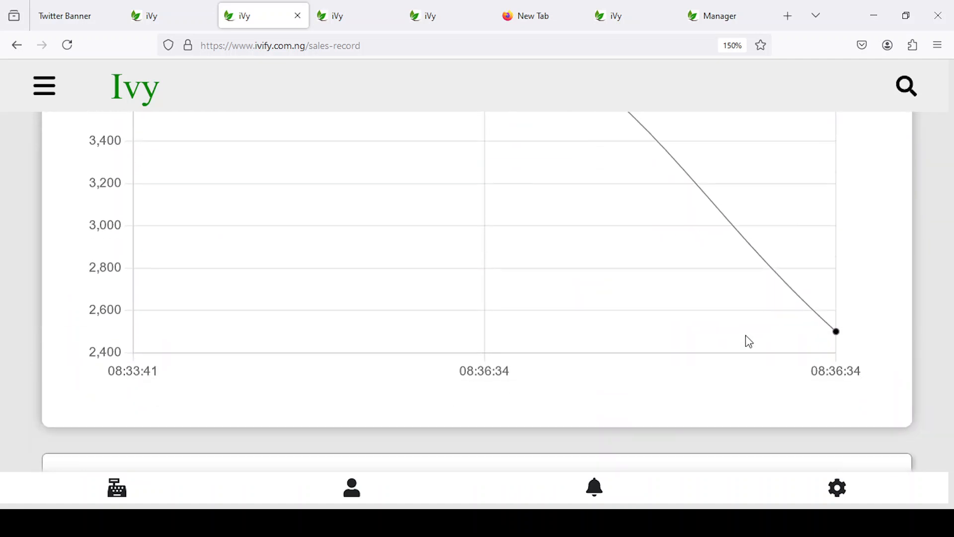
pyautogui.scroll(4, 146, 318)
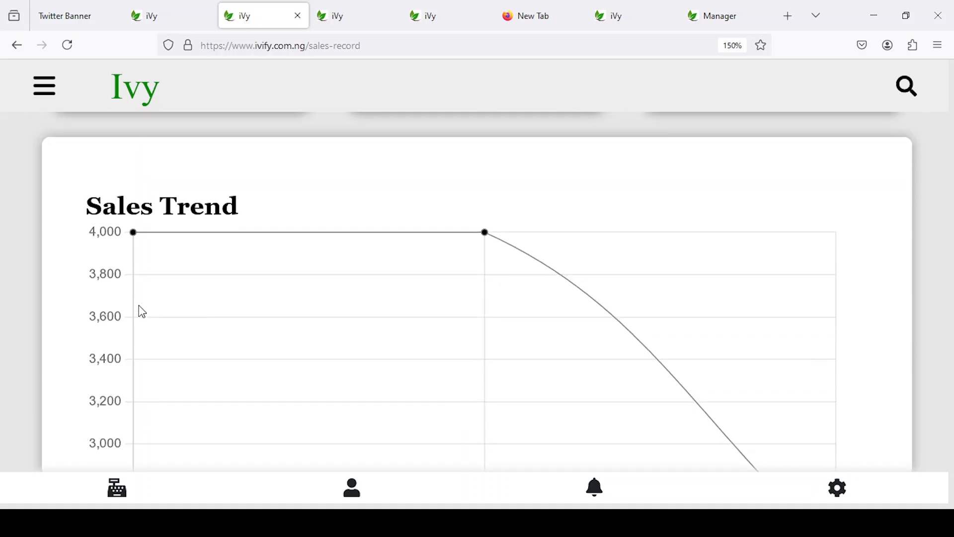
pyautogui.scroll(-4, 562, 251)
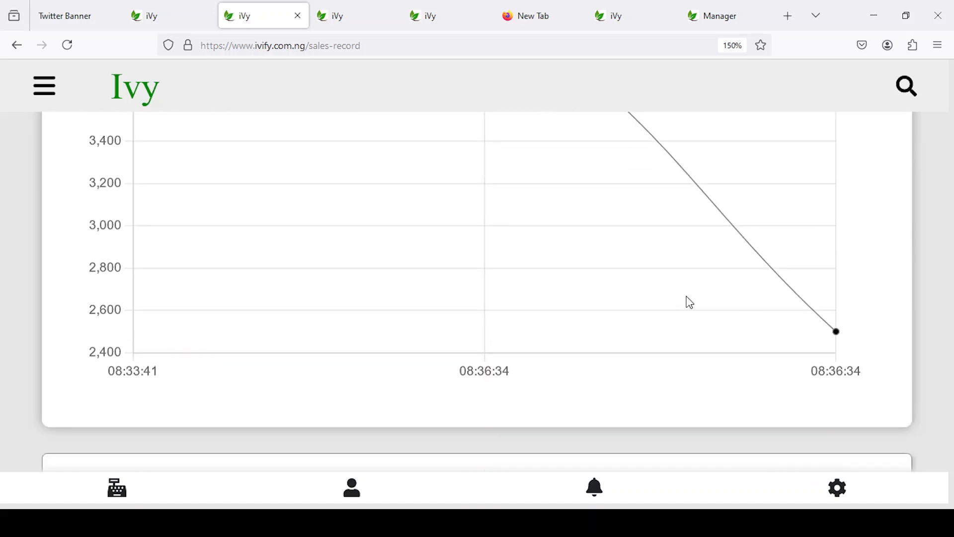
pyautogui.scroll(4, 547, 305)
pyautogui.scroll(-8, 582, 288)
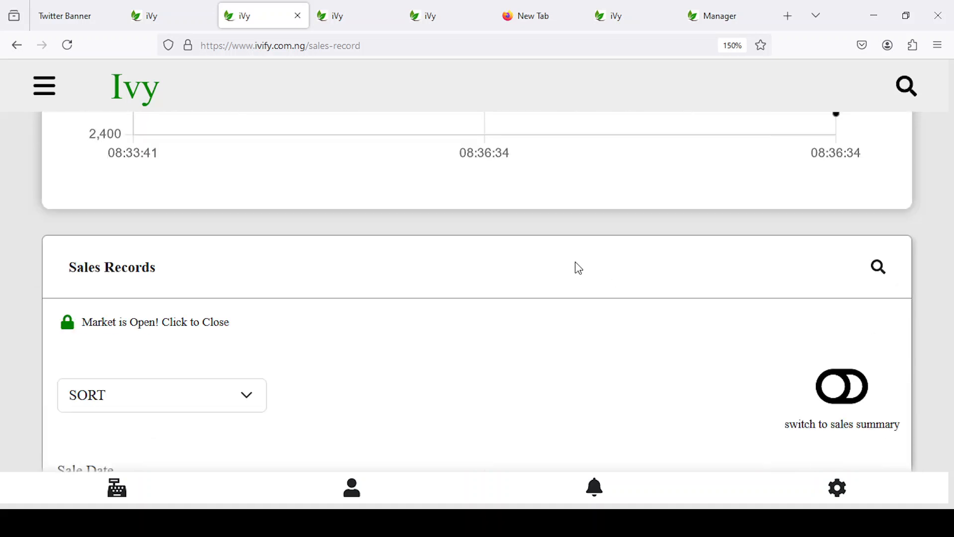
pyautogui.scroll(6, 546, 273)
pyautogui.scroll(2, 342, 273)
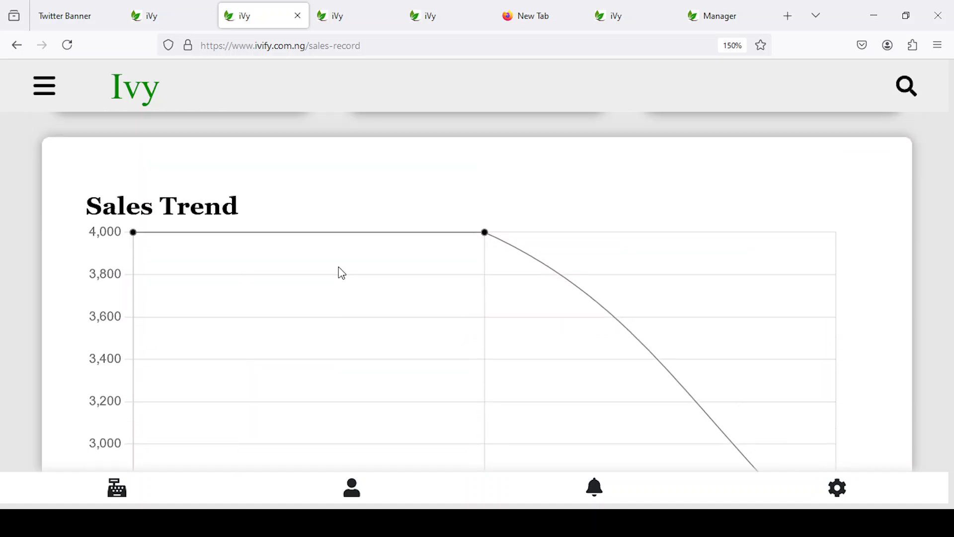
# - Review the sales summary cards together with the Sales Trend chart on the sales record page
pyautogui.scroll(4, 342, 273)
pyautogui.scroll(-6, 342, 271)
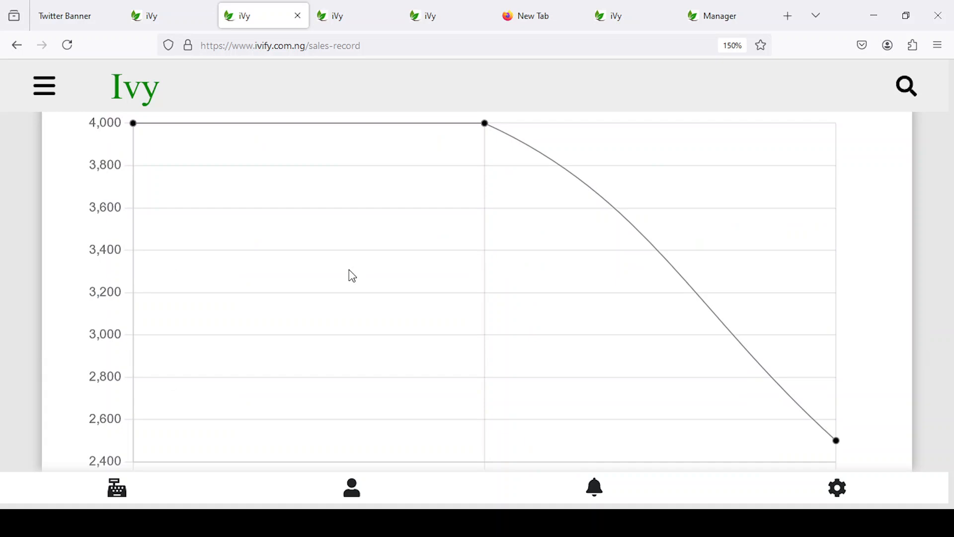
pyautogui.scroll(6, 367, 255)
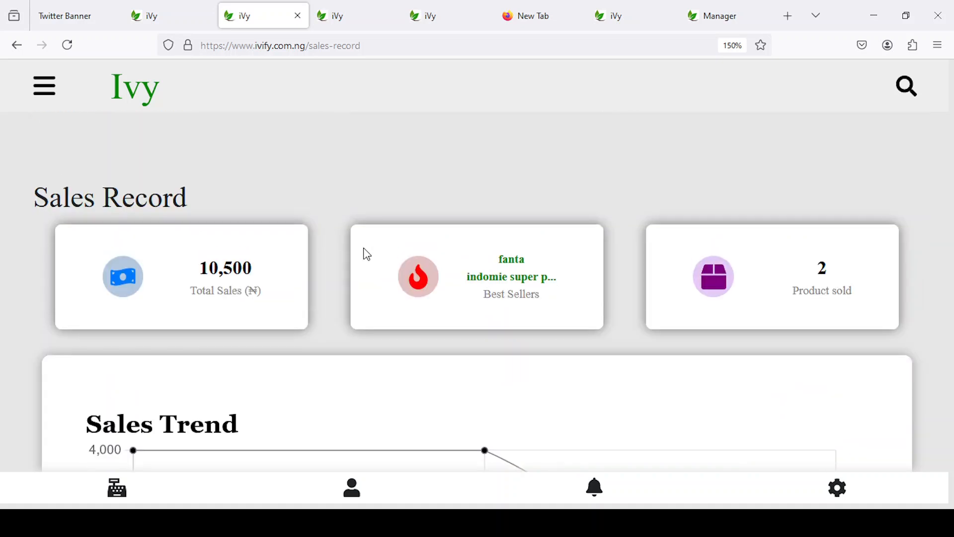
pyautogui.scroll(-4, 368, 255)
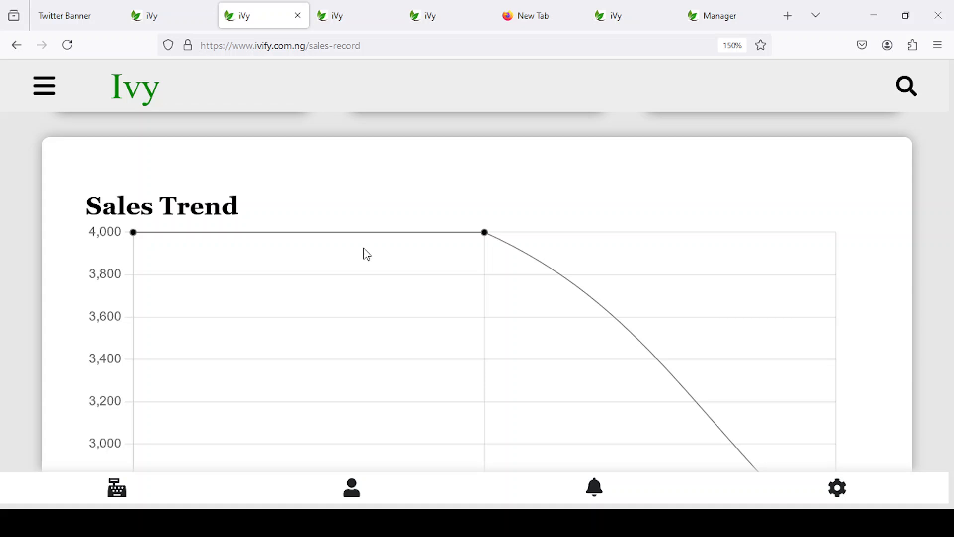
pyautogui.scroll(-2, 367, 255)
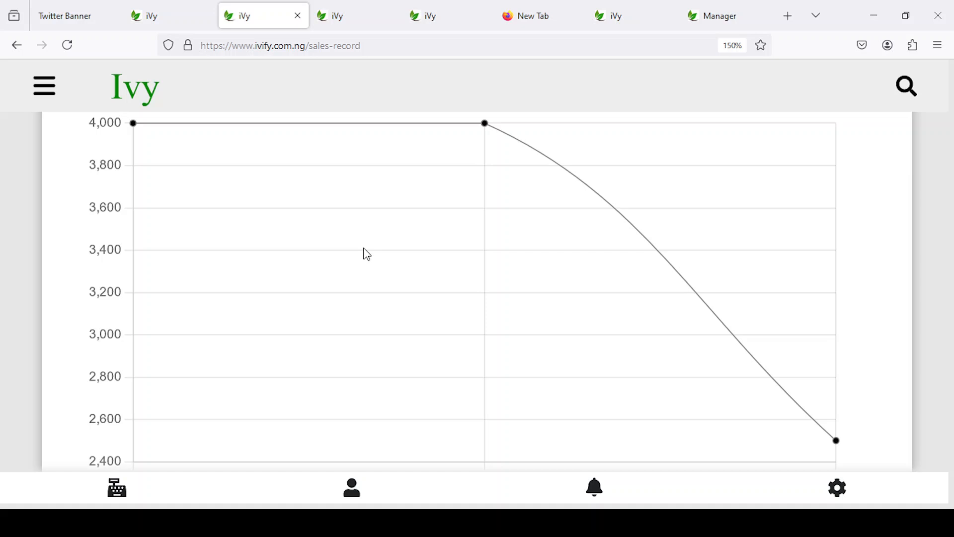
pyautogui.scroll(5, 367, 254)
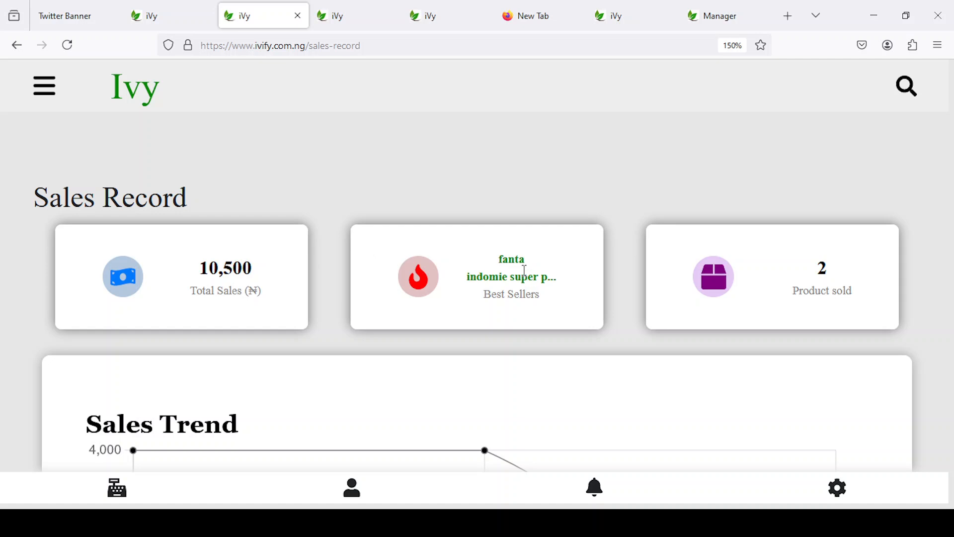
# - Compare the best sellers and products sold cards with the indomie super pack and fanta rows in the sales table
pyautogui.scroll(-10, 524, 276)
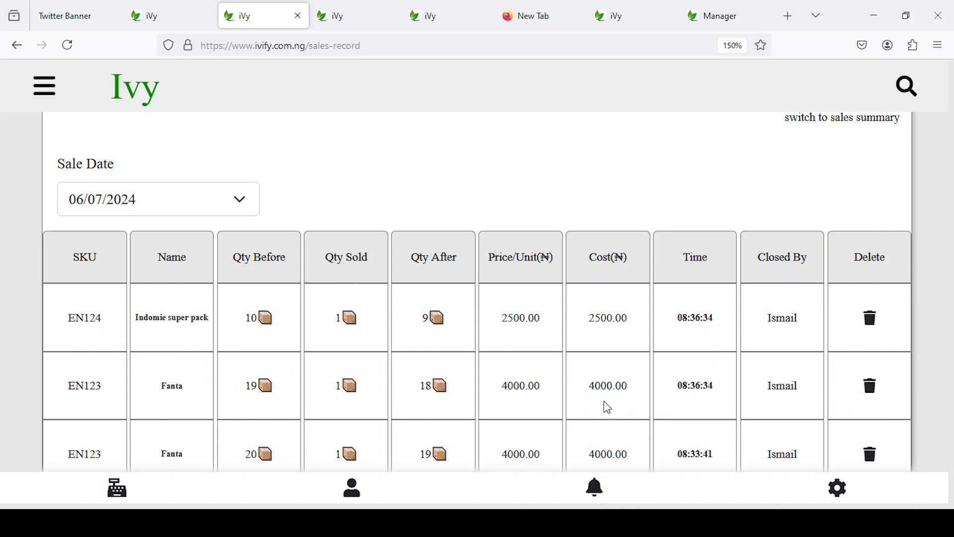
pyautogui.scroll(1, 591, 397)
pyautogui.scroll(4, 588, 391)
pyautogui.scroll(-5, 590, 363)
pyautogui.scroll(10, 592, 319)
pyautogui.scroll(1, 514, 283)
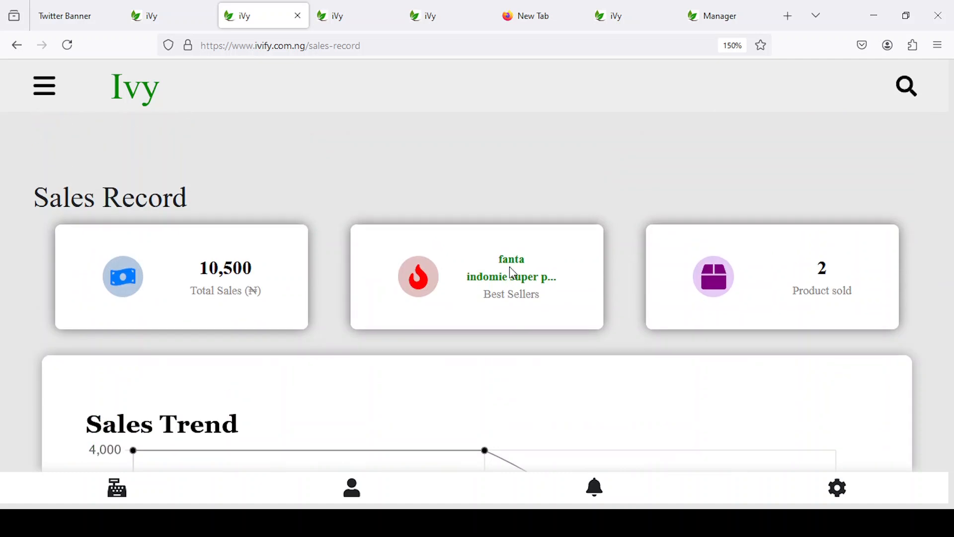
pyautogui.scroll(-8, 513, 273)
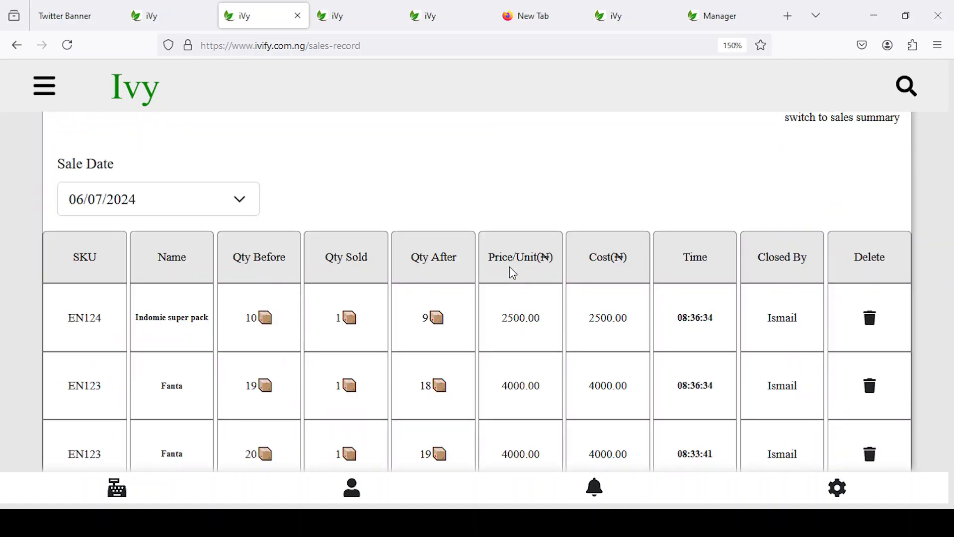
pyautogui.scroll(8, 513, 273)
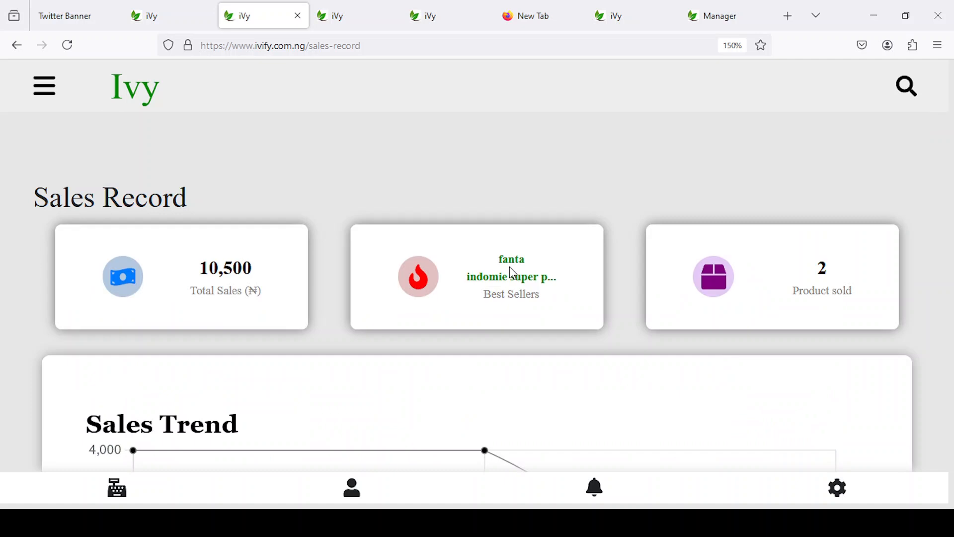
pyautogui.scroll(-8, 513, 272)
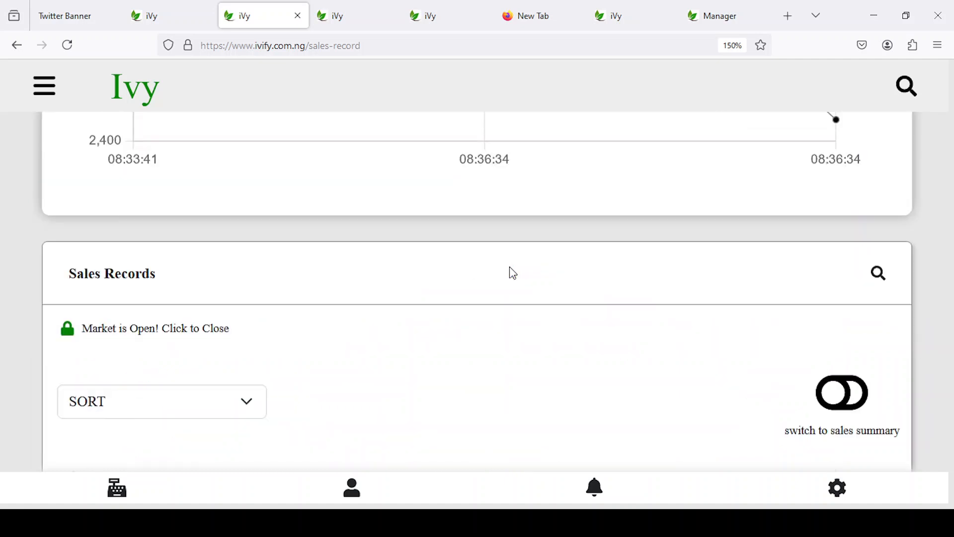
# - Look over the sales record page again, from the summary cards through the Sales Trend chart to the Sales Records section
pyautogui.scroll(3, 517, 298)
pyautogui.scroll(6, 517, 299)
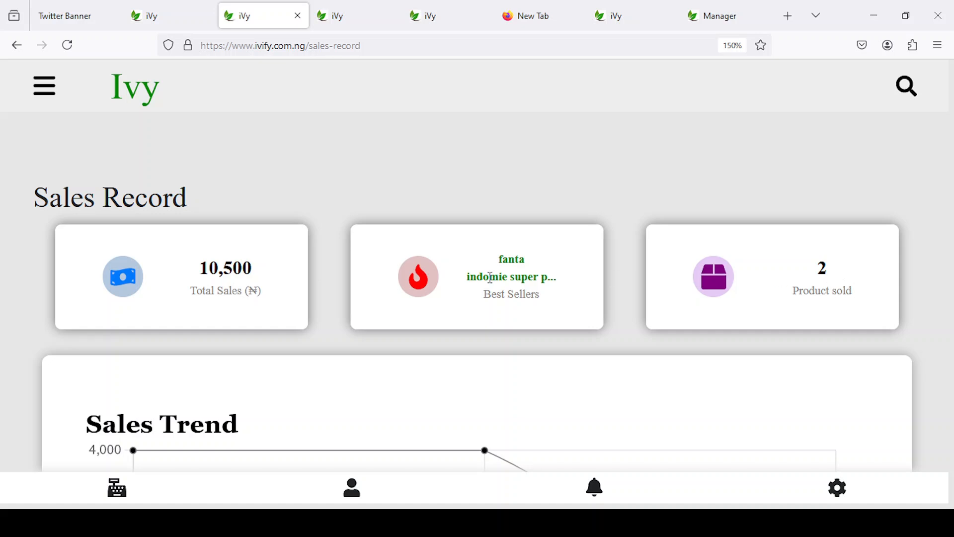
pyautogui.scroll(-10, 489, 293)
pyautogui.scroll(5, 304, 279)
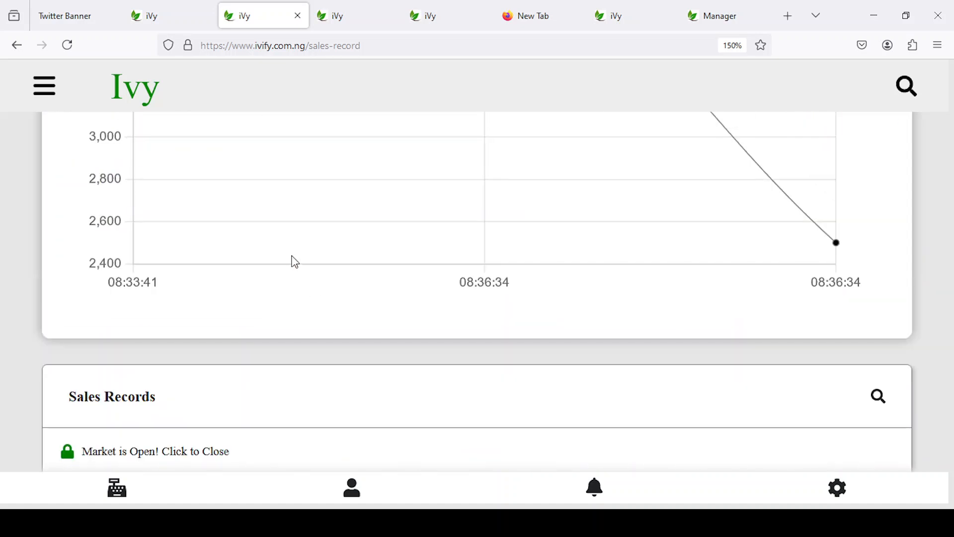
pyautogui.scroll(4, 260, 231)
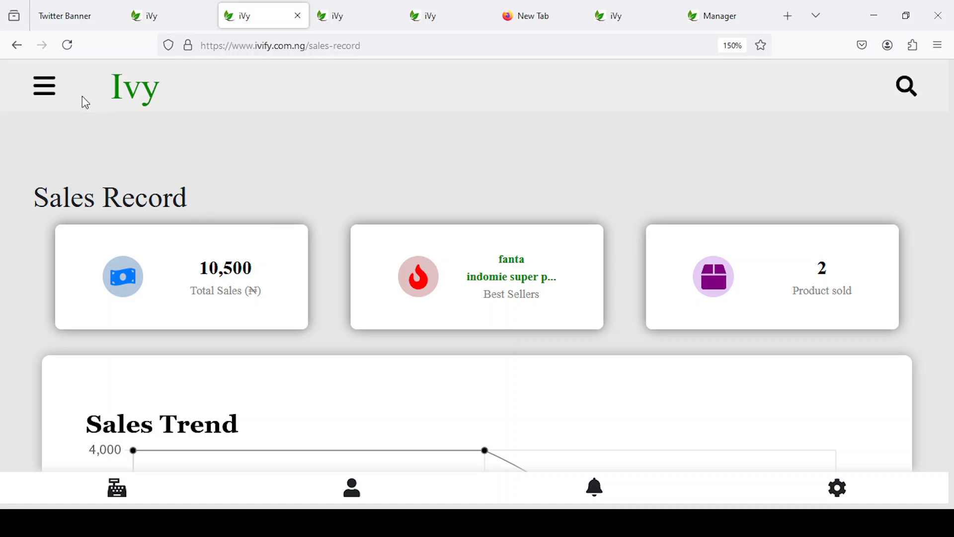
# - Enable the option to allow sales in pieces in the Sales Preferences of the store's preferences settings
pyautogui.click(46, 87)
pyautogui.scroll(-4, 134, 348)
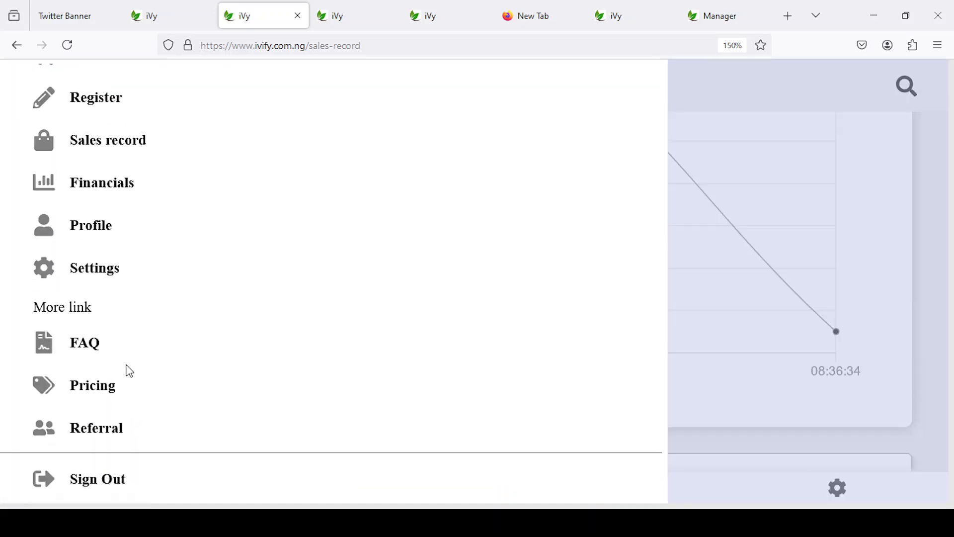
pyautogui.click(100, 278)
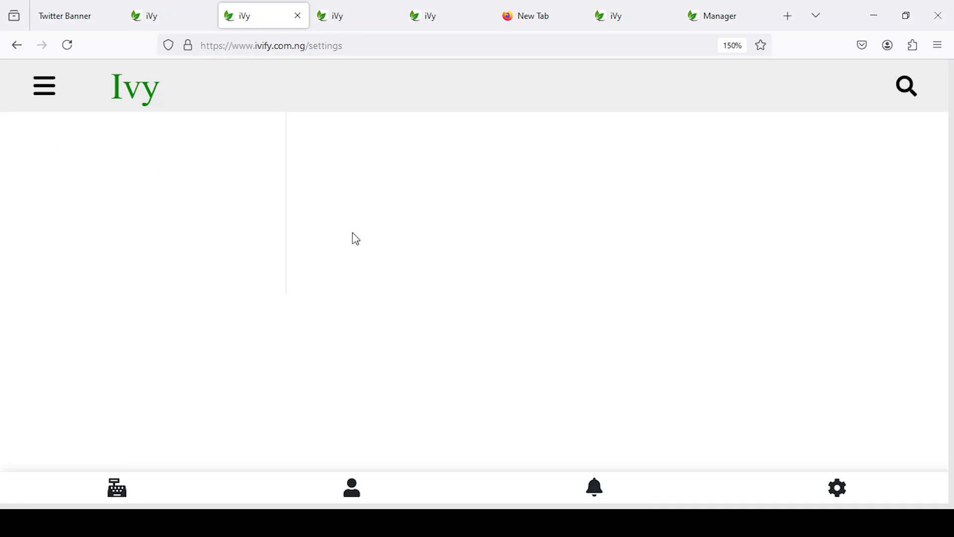
pyautogui.click(200, 347)
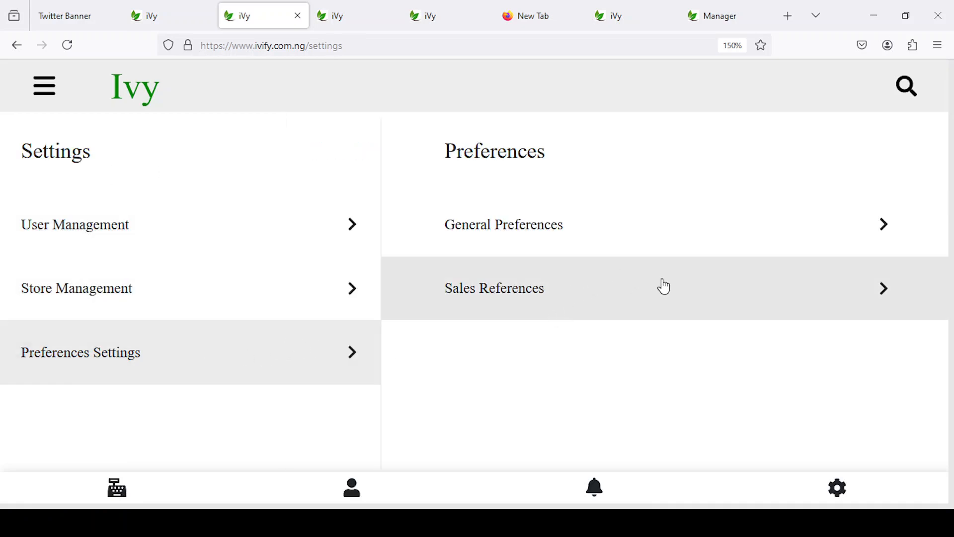
pyautogui.click(664, 287)
pyautogui.click(452, 248)
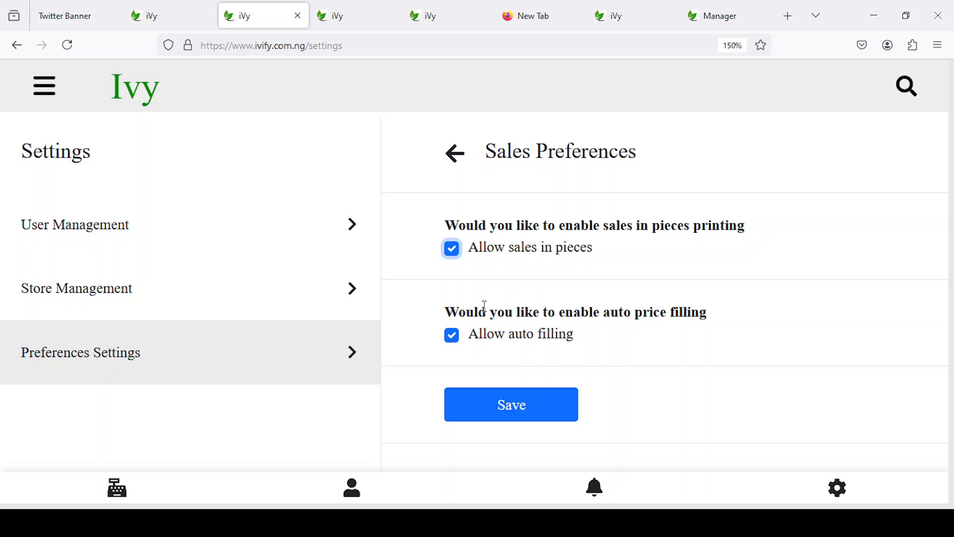
# - Save the sales preferences, authorizing the change with the account password, and dismiss the password dialog
pyautogui.click(523, 410)
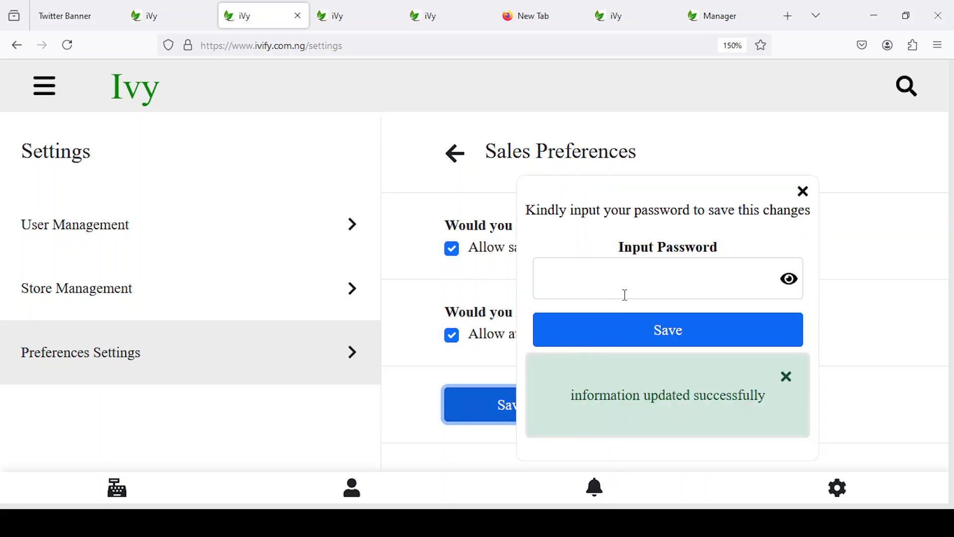
pyautogui.click(671, 292)
pyautogui.click(675, 320)
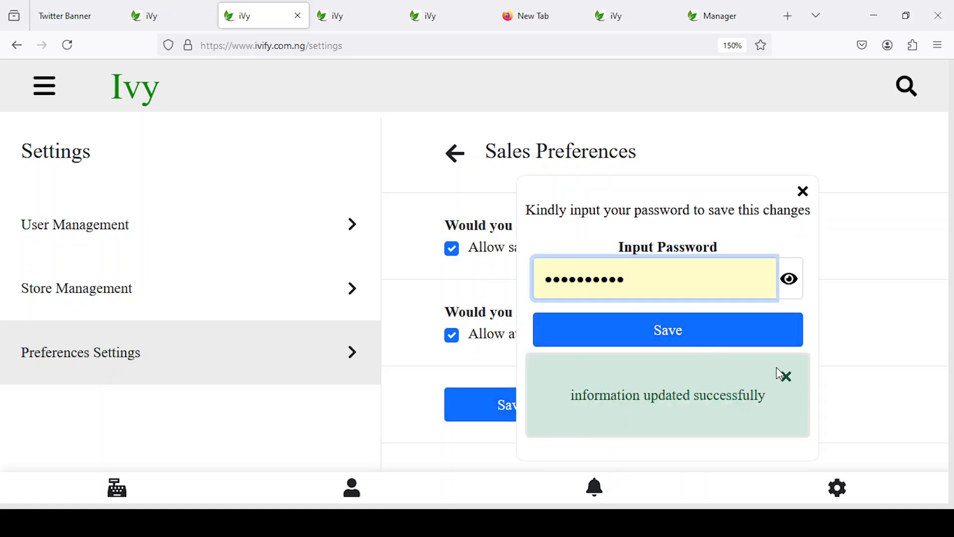
pyautogui.click(786, 376)
pyautogui.click(693, 392)
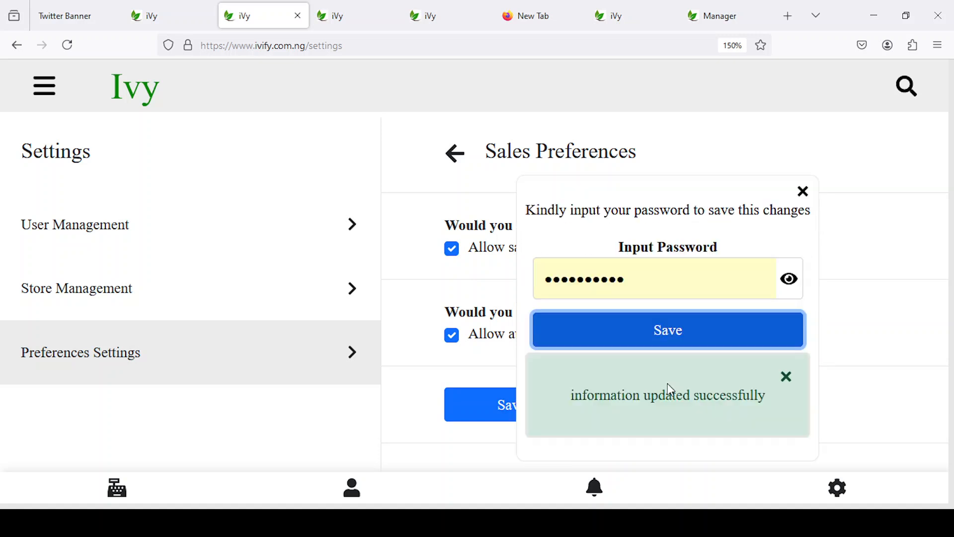
pyautogui.click(786, 378)
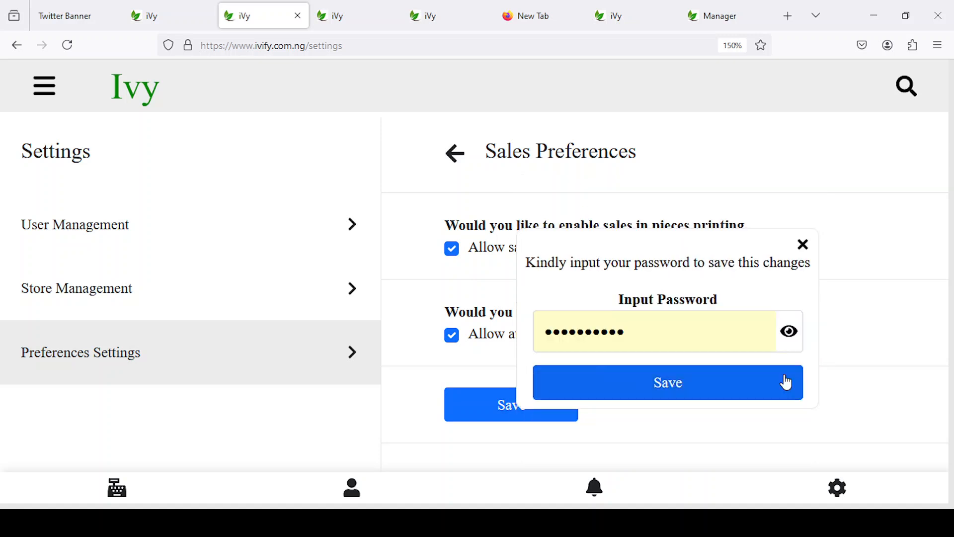
pyautogui.click(802, 243)
# - Start a new sale entry in the sales log, search for sprite and select it as the product
pyautogui.click(51, 89)
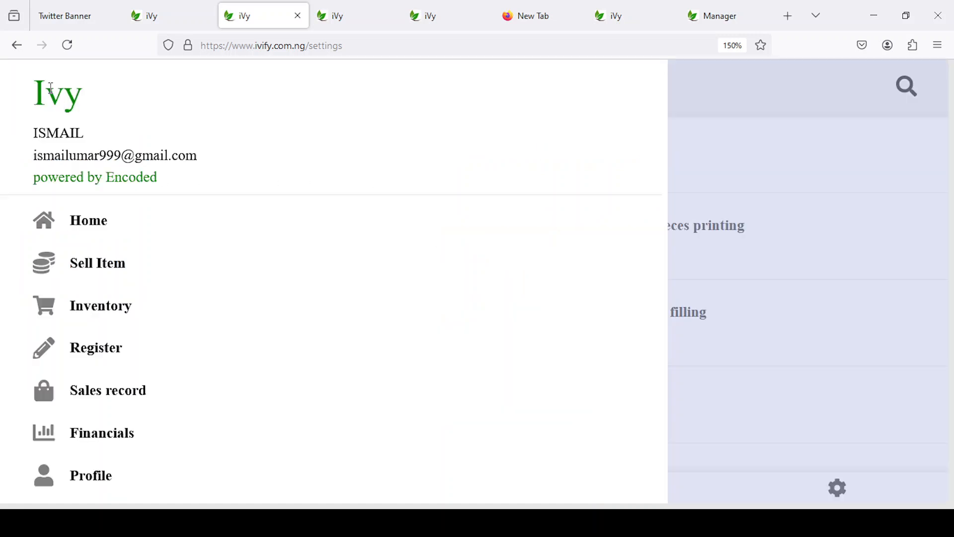
pyautogui.click(112, 261)
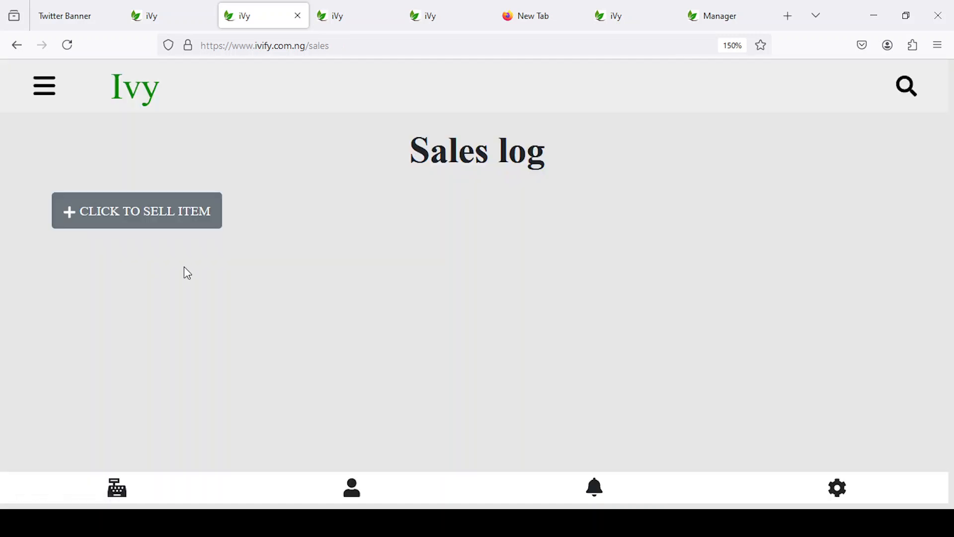
pyautogui.click(132, 215)
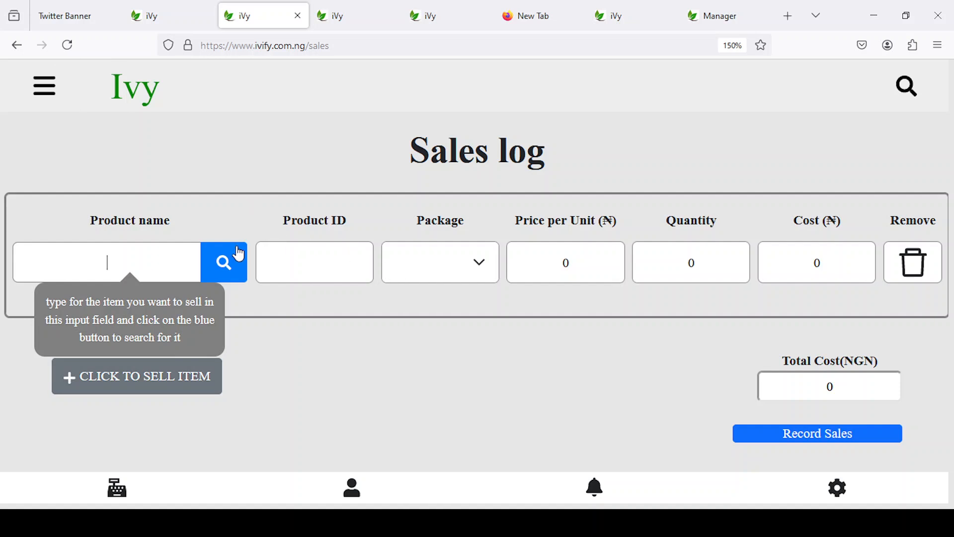
pyautogui.write('s')
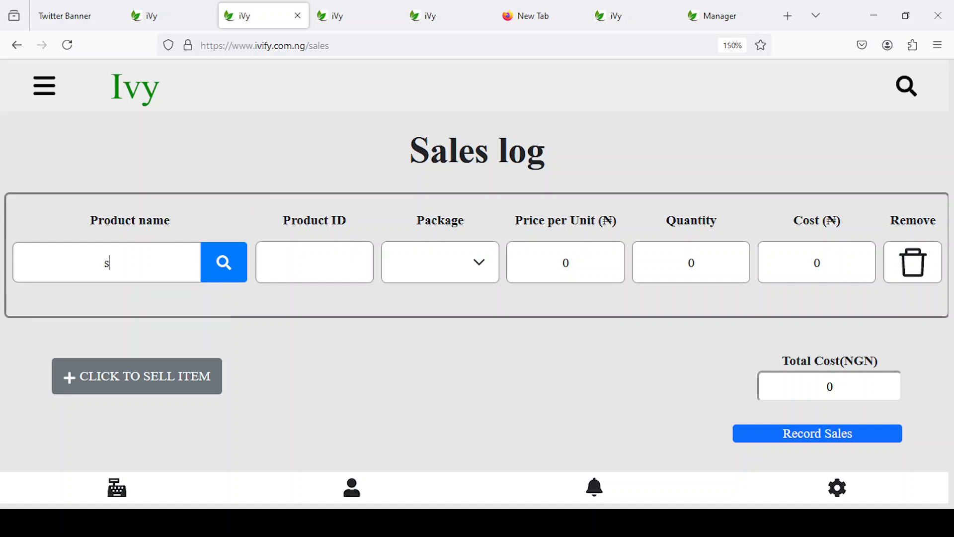
pyautogui.write('prite')
pyautogui.click(219, 267)
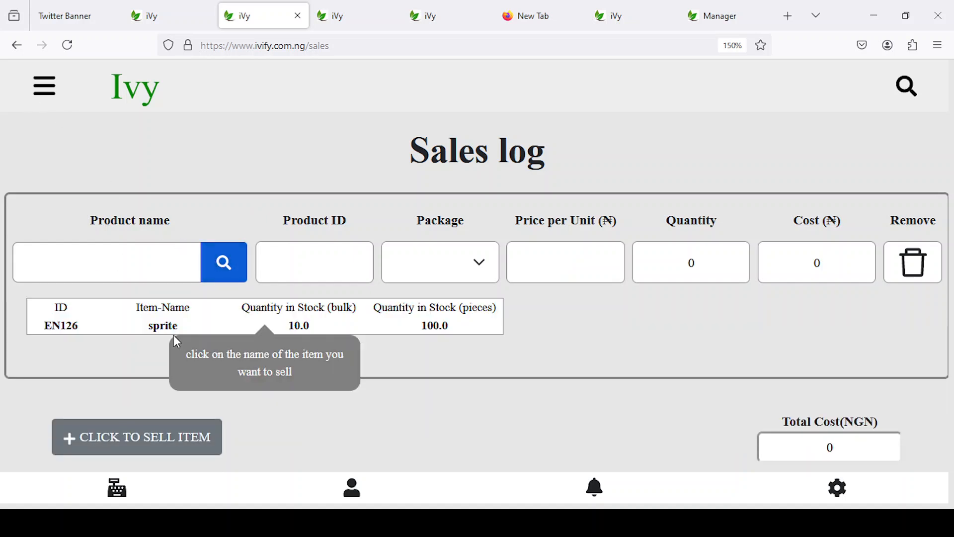
pyautogui.click(164, 326)
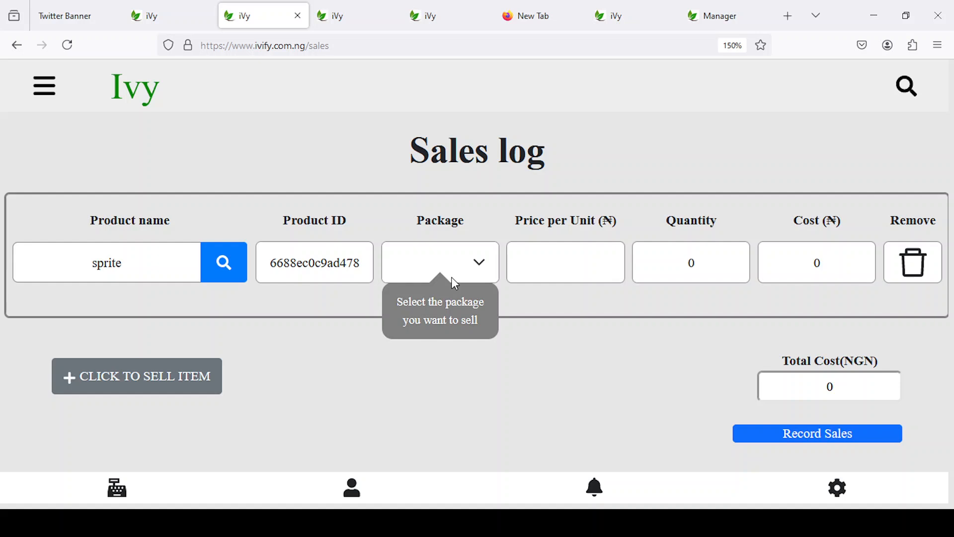
# - Set the sprite sale's package to Bulk and its quantity to 1
pyautogui.click(414, 340)
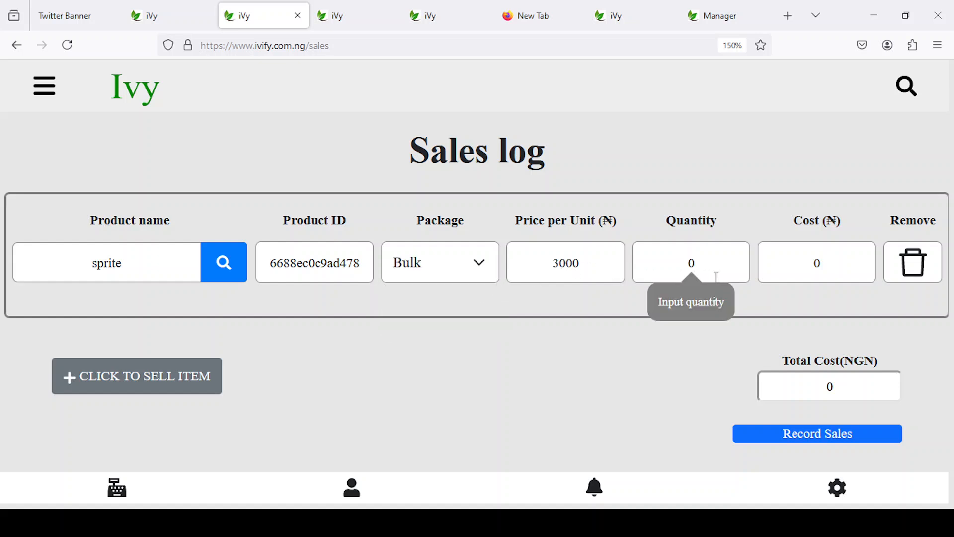
pyautogui.press('BackSpace')
pyautogui.write('1')
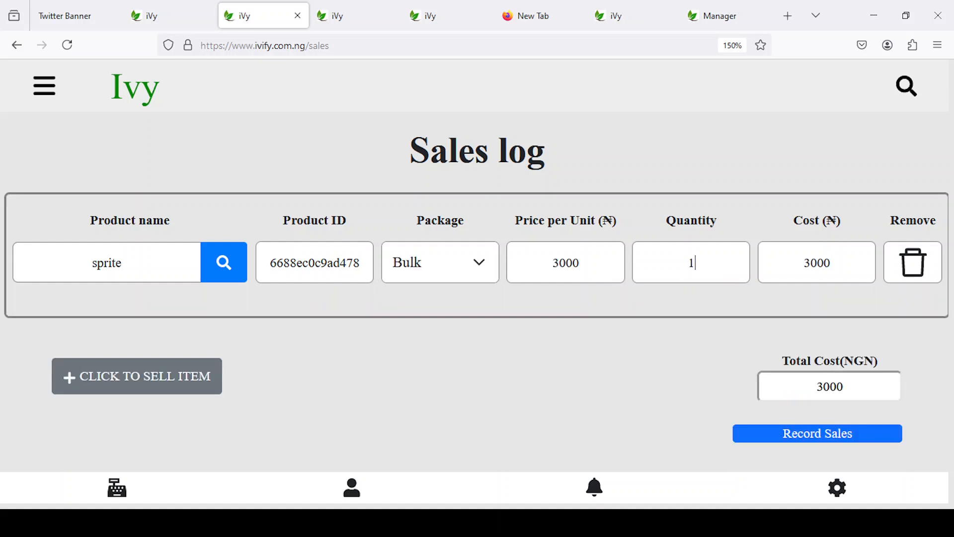
# - Try quantities 2 and 3 for the sprite sale, and switch its package to Pieces and back to Bulk
pyautogui.press('BackSpace')
pyautogui.write('2')
pyautogui.press('BackSpace')
pyautogui.write('3')
pyautogui.click(428, 352)
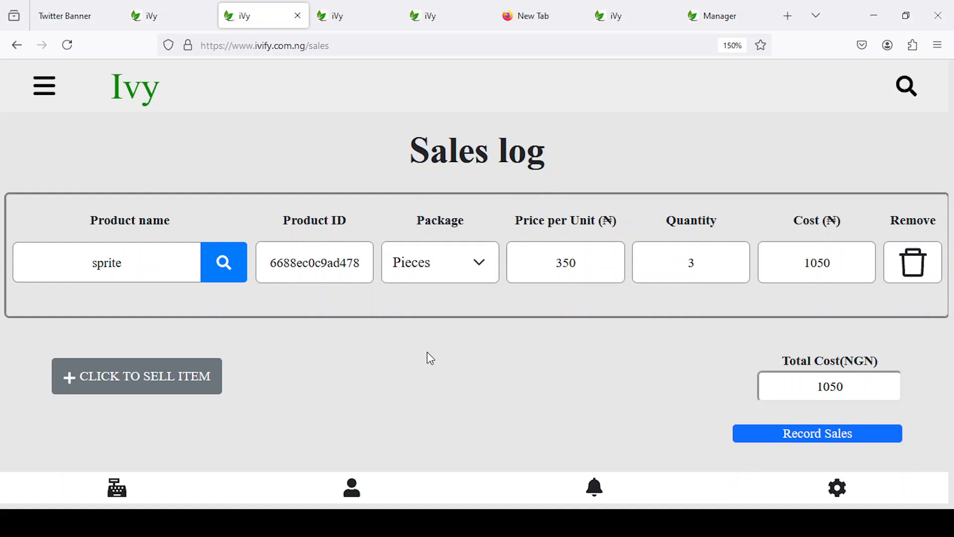
pyautogui.click(431, 325)
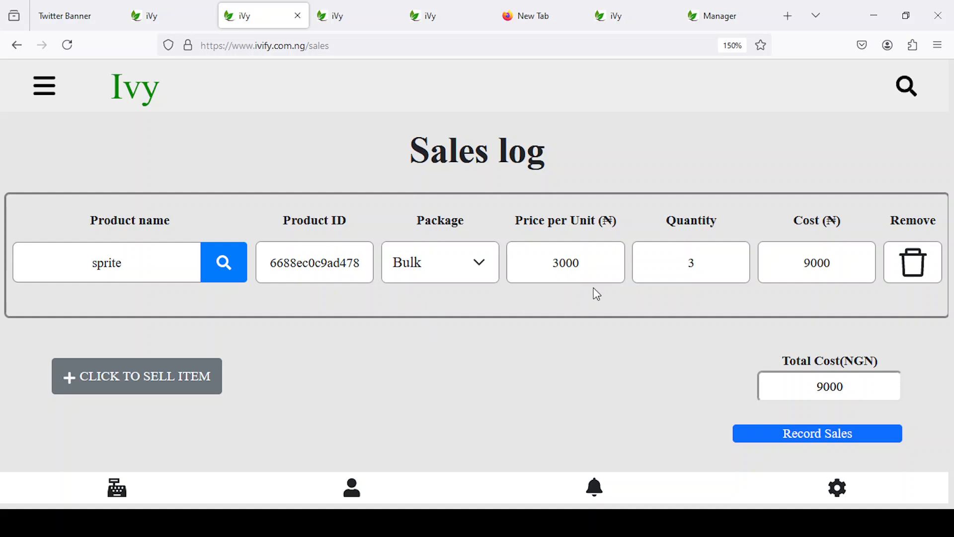
# - Set the bulk sprite quantity to 1, then record the sale and submit the transaction
pyautogui.click(714, 262)
pyautogui.press('BackSpace')
pyautogui.write('1')
pyautogui.click(767, 432)
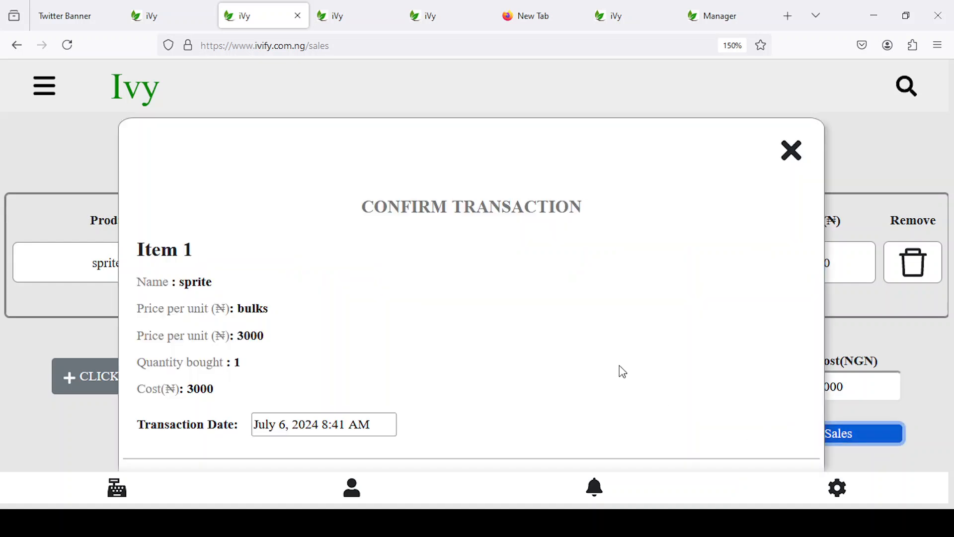
pyautogui.scroll(-2, 433, 342)
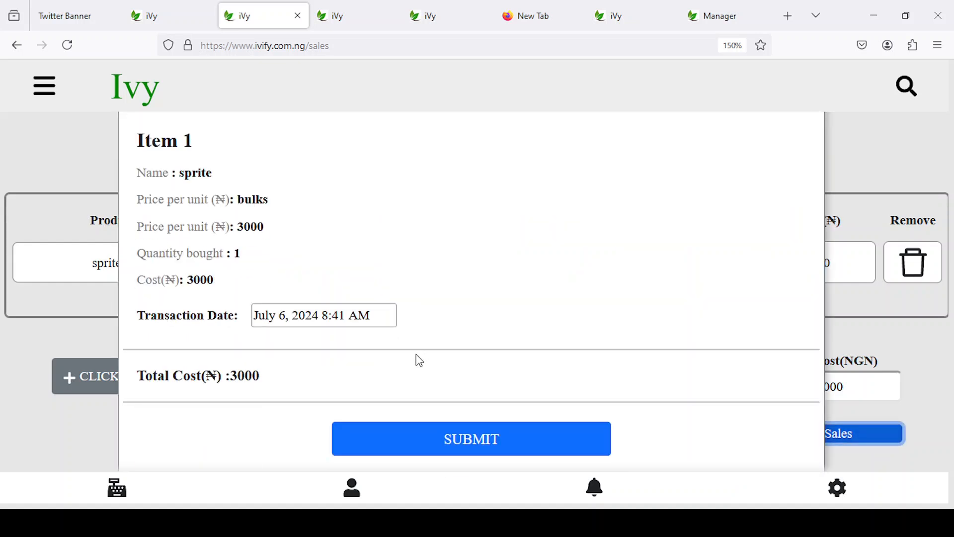
pyautogui.click(466, 445)
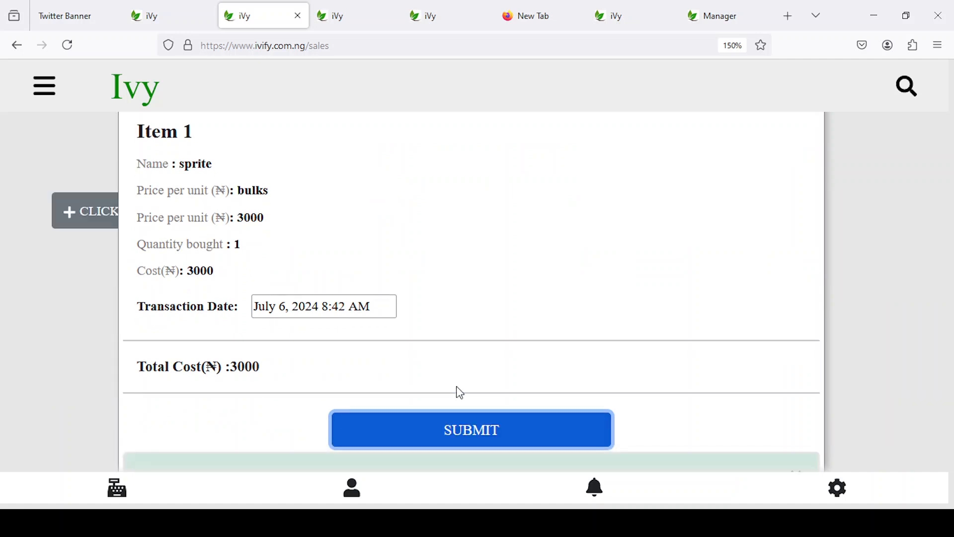
# - Close the transaction confirmation and the sprite receipt without printing it
pyautogui.scroll(-2, 456, 387)
pyautogui.scroll(3, 500, 376)
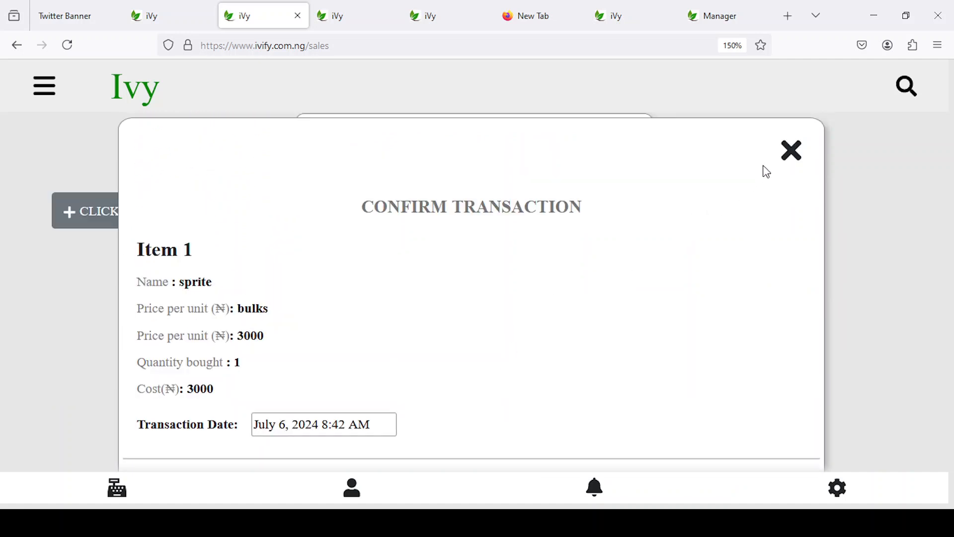
pyautogui.click(782, 153)
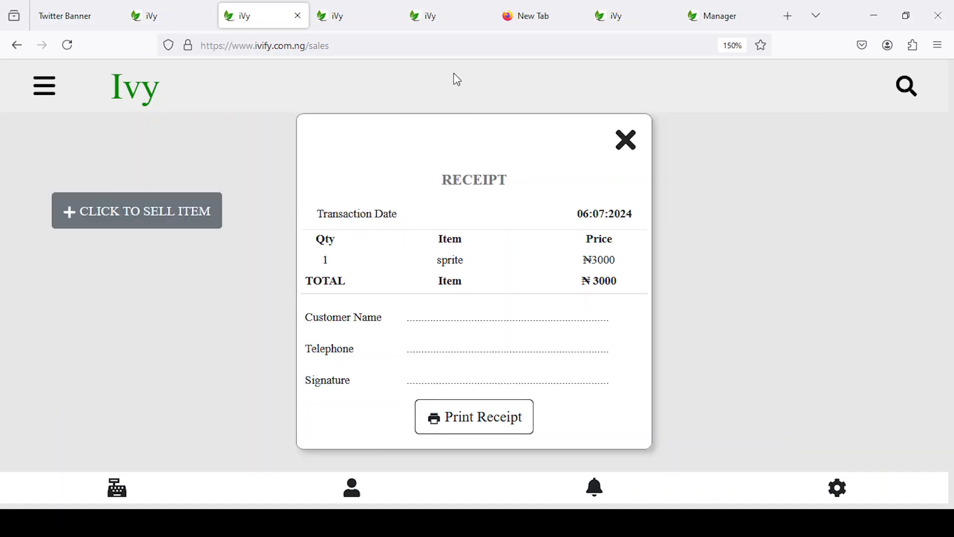
pyautogui.click(631, 146)
# - Open the sales record in the inventory's browser tab and check the sprite row's quantities before and after the sale
pyautogui.click(346, 23)
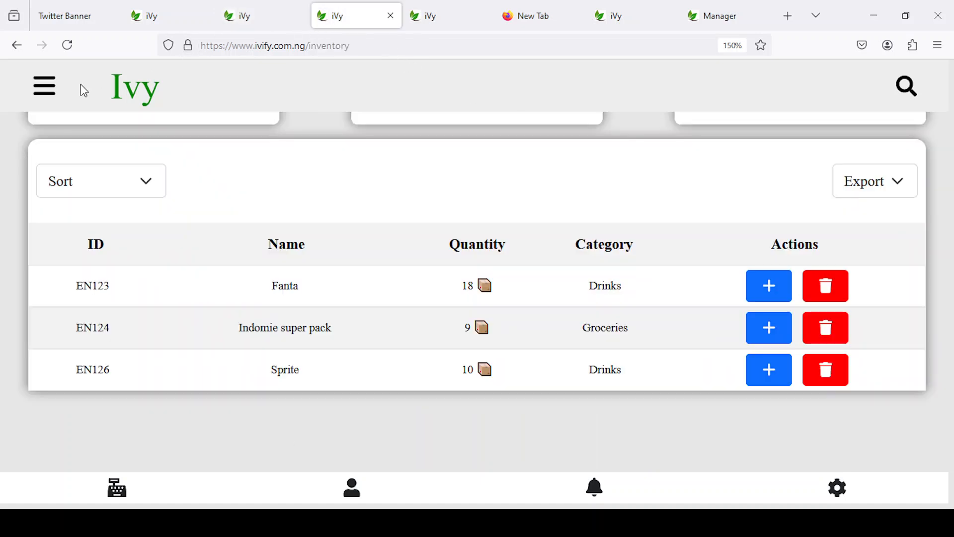
pyautogui.click(44, 86)
pyautogui.click(105, 390)
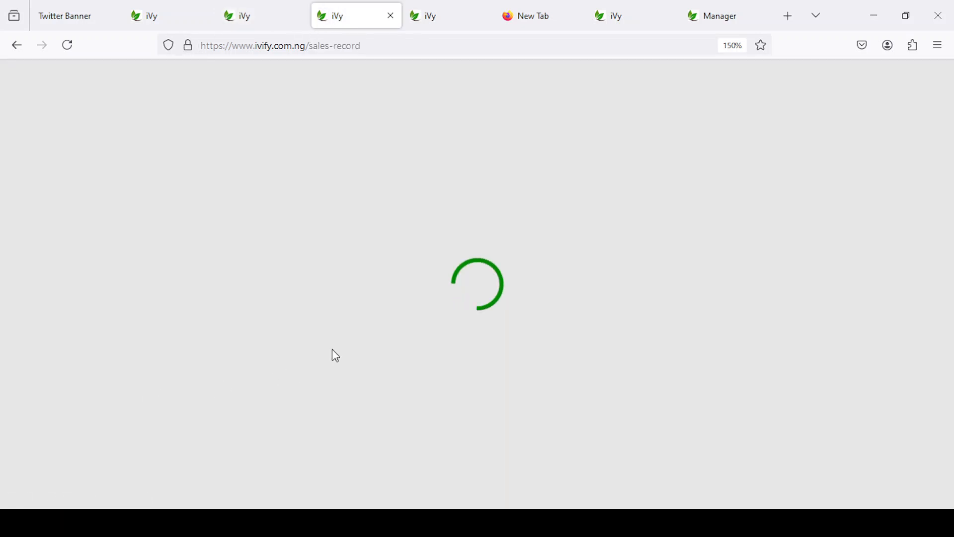
pyautogui.scroll(-15, 365, 328)
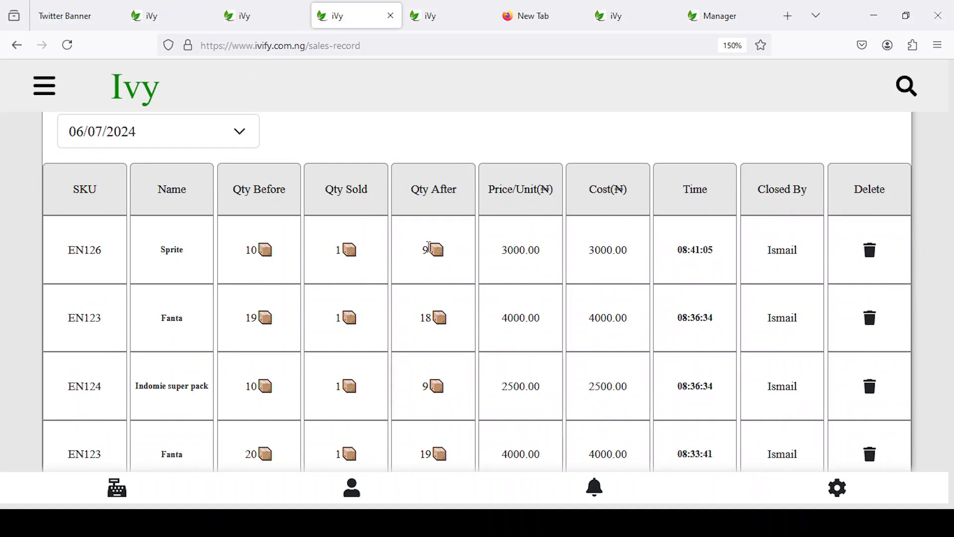
# - Return to the sales log, add a new sale entry, search products for "1" and select sprite
pyautogui.click(240, 22)
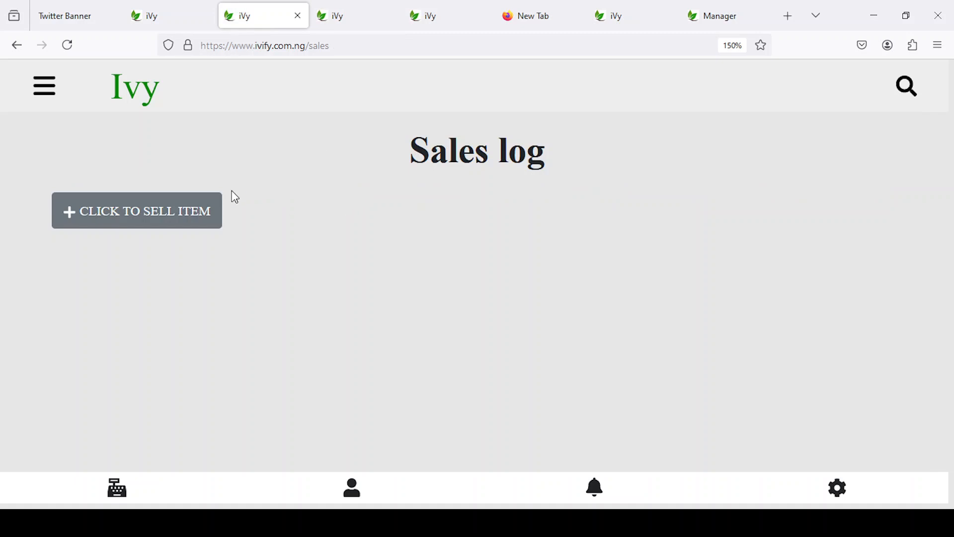
pyautogui.click(167, 209)
pyautogui.click(147, 247)
pyautogui.write('1')
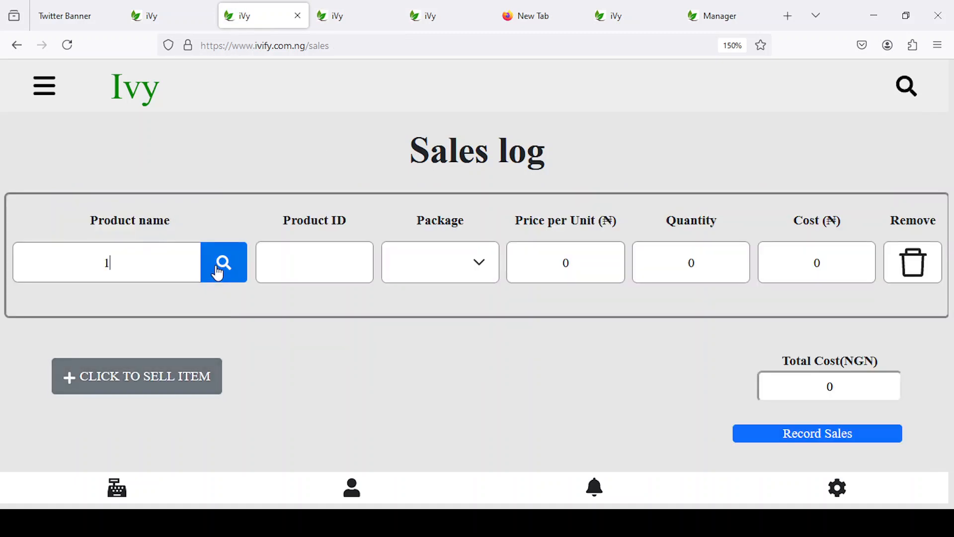
pyautogui.click(218, 272)
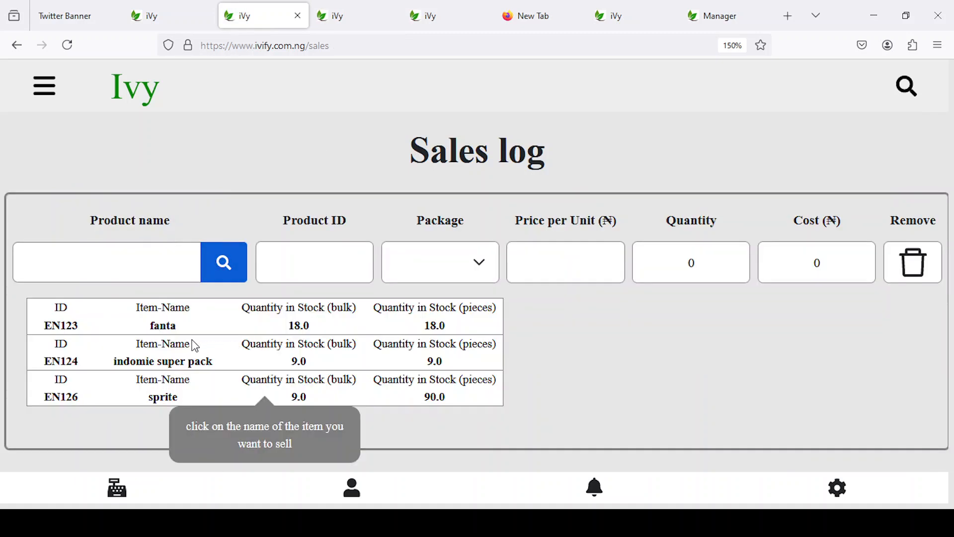
pyautogui.click(164, 397)
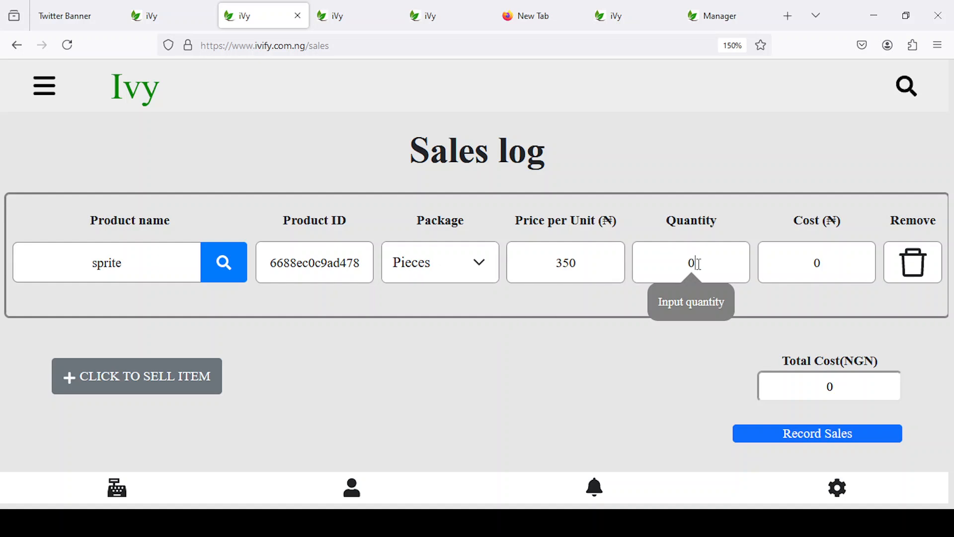
# - Set the sprite pieces quantity to 1, record and submit the sale, and close the transaction confirmation and receipt
pyautogui.press('BackSpace')
pyautogui.write('1')
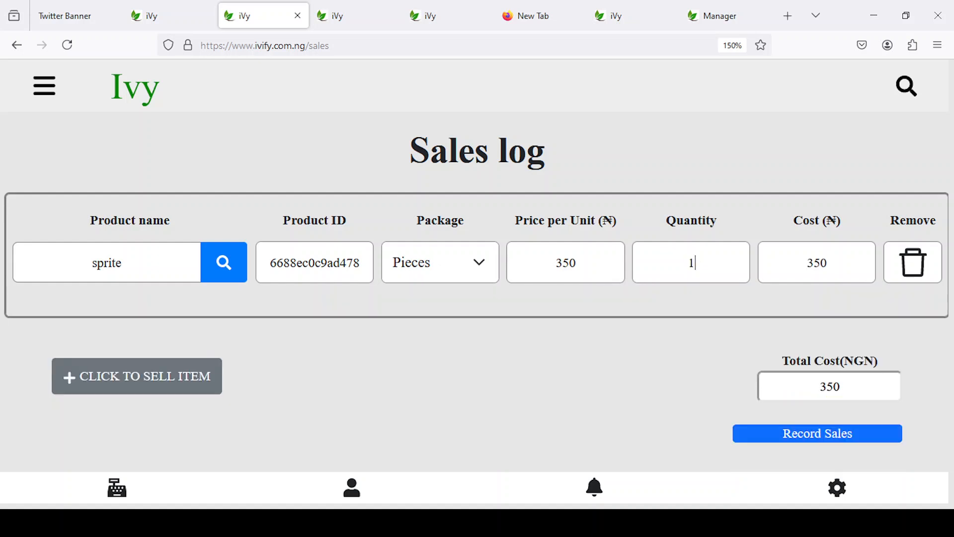
pyautogui.click(769, 435)
pyautogui.scroll(-3, 458, 311)
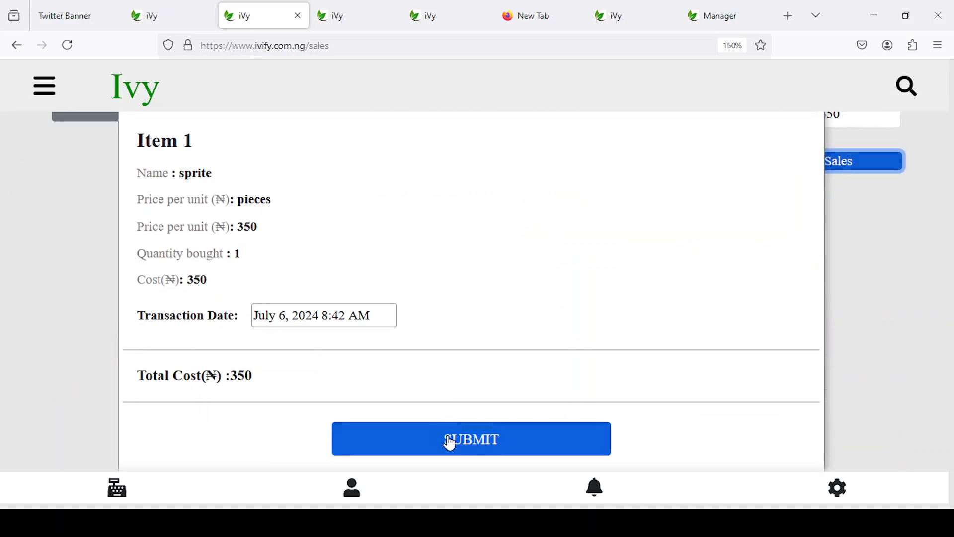
pyautogui.click(450, 442)
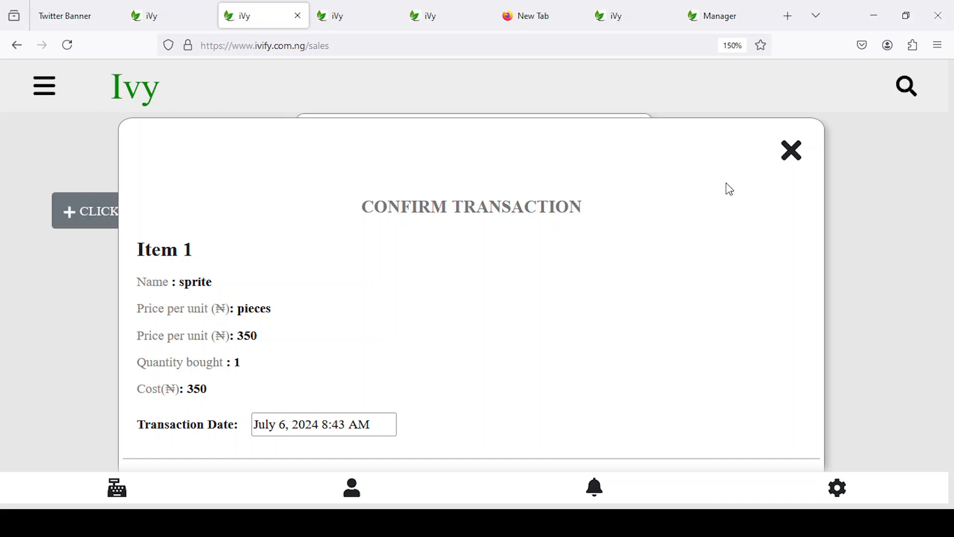
pyautogui.click(787, 158)
pyautogui.click(627, 143)
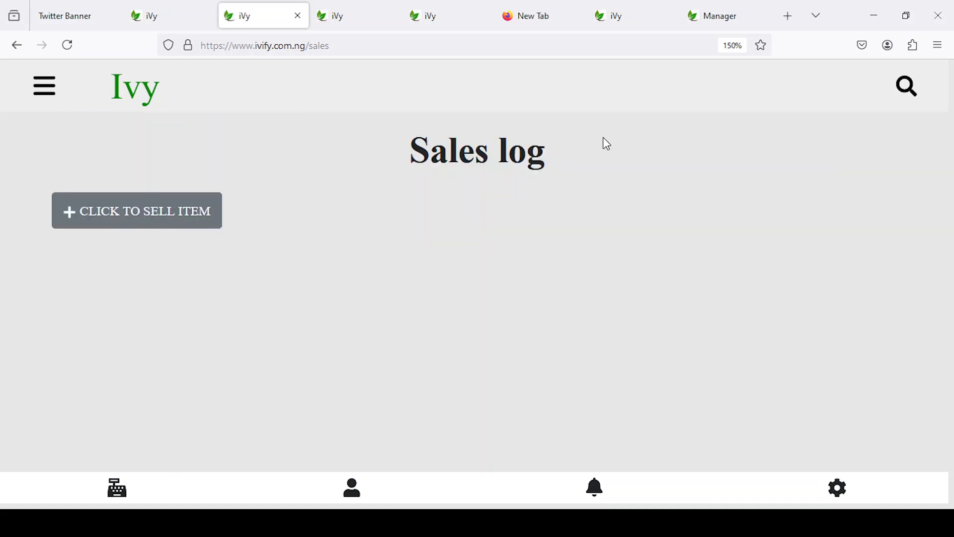
# - Reload the sales record and compare the quantities before, sold and after for the sprite pieces and bulk sales
pyautogui.click(368, 22)
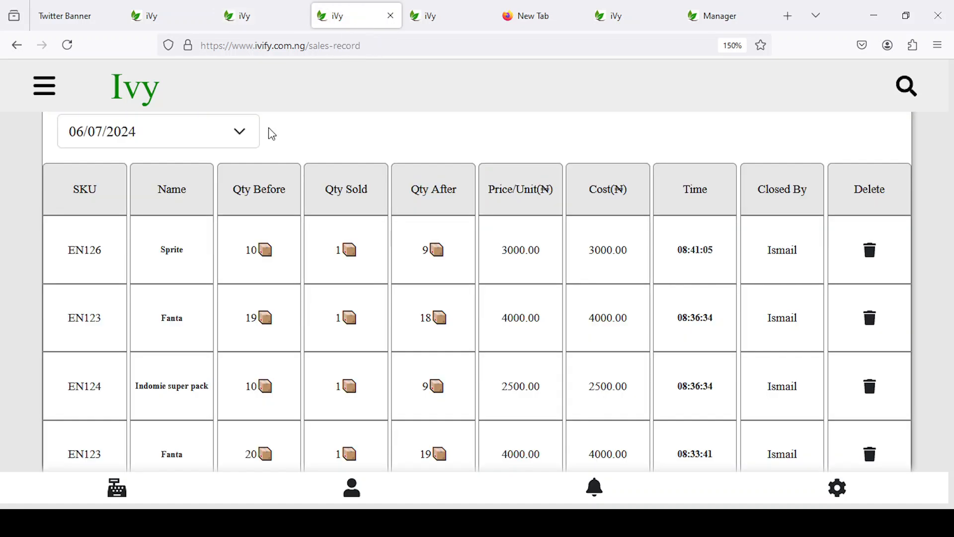
pyautogui.click(72, 48)
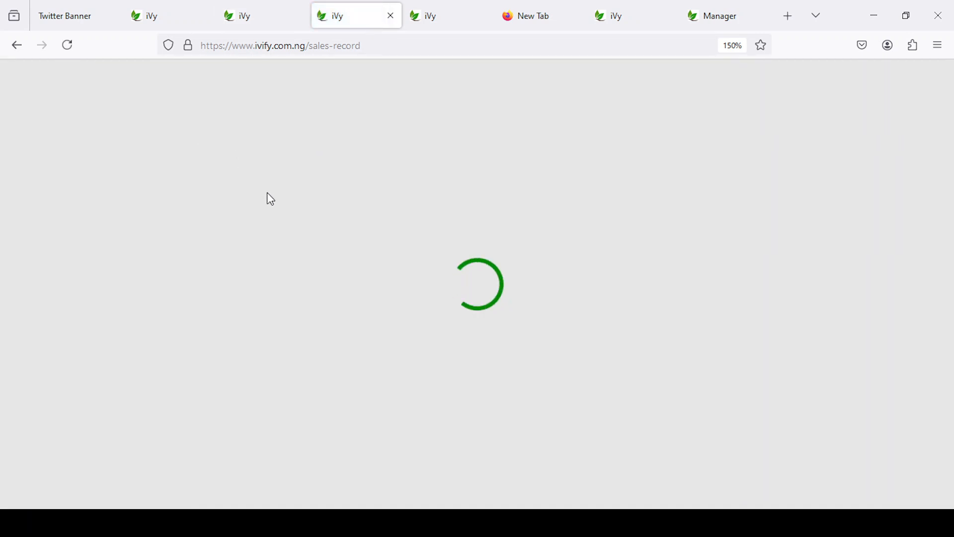
pyautogui.scroll(-15, 332, 303)
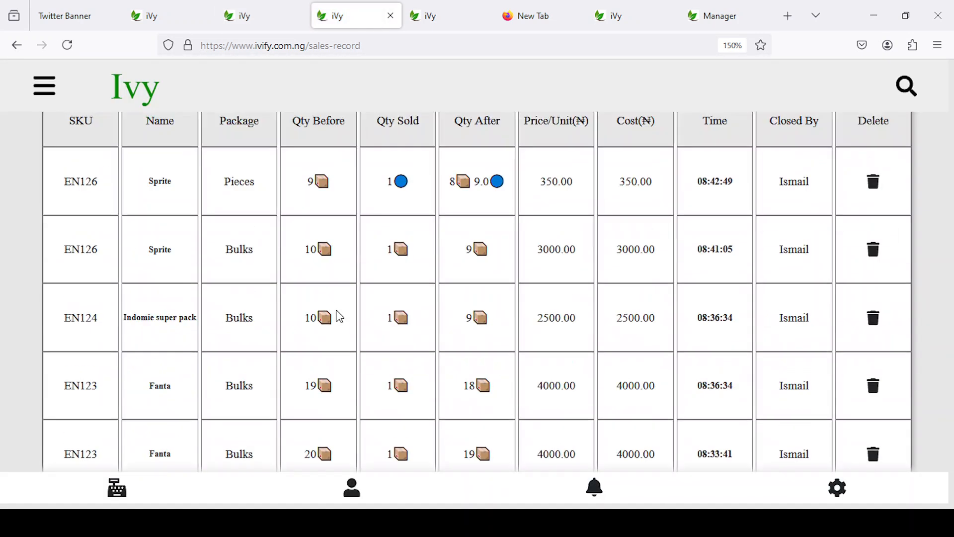
pyautogui.scroll(2, 296, 211)
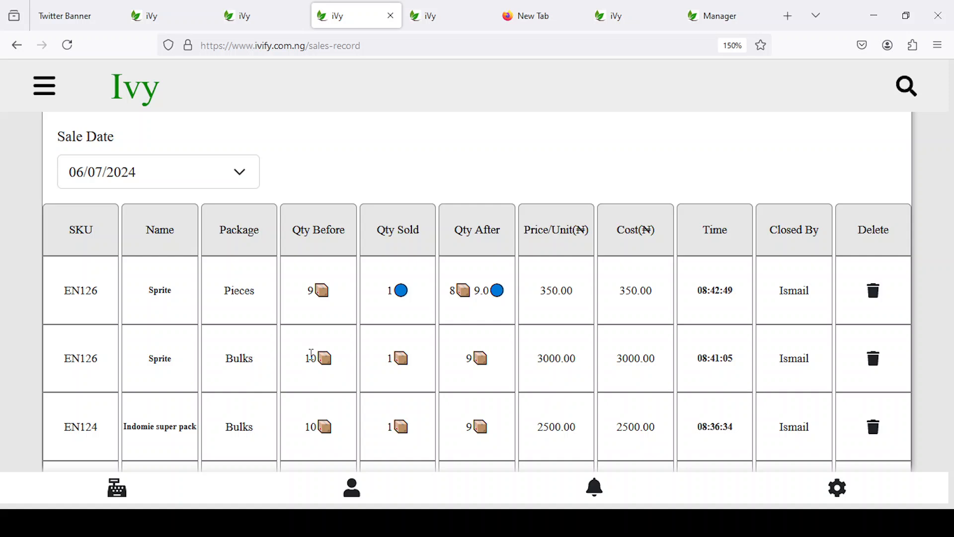
pyautogui.scroll(-3, 504, 278)
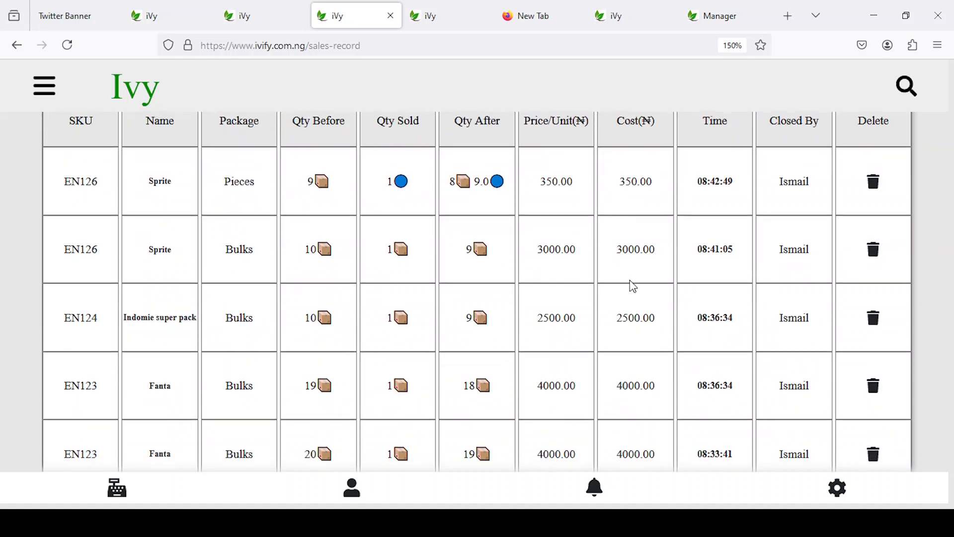
pyautogui.scroll(3, 631, 281)
pyautogui.scroll(-3, 624, 328)
pyautogui.scroll(3, 620, 332)
# - Examine the sales record's total sales, best sellers, products sold and Sales Trend chart
pyautogui.scroll(15, 391, 210)
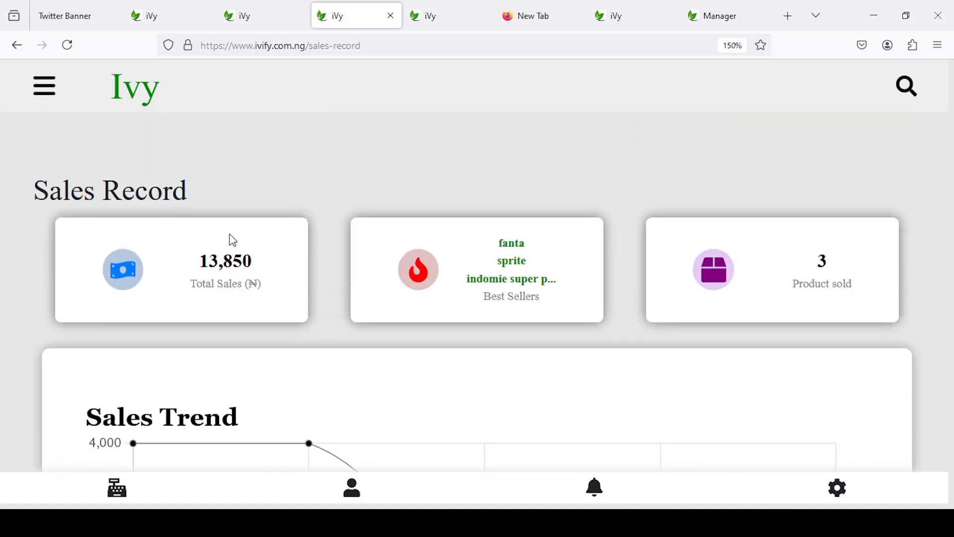
pyautogui.scroll(-18, 292, 264)
pyautogui.scroll(6, 351, 247)
pyautogui.scroll(4, 409, 264)
pyautogui.scroll(-6, 505, 296)
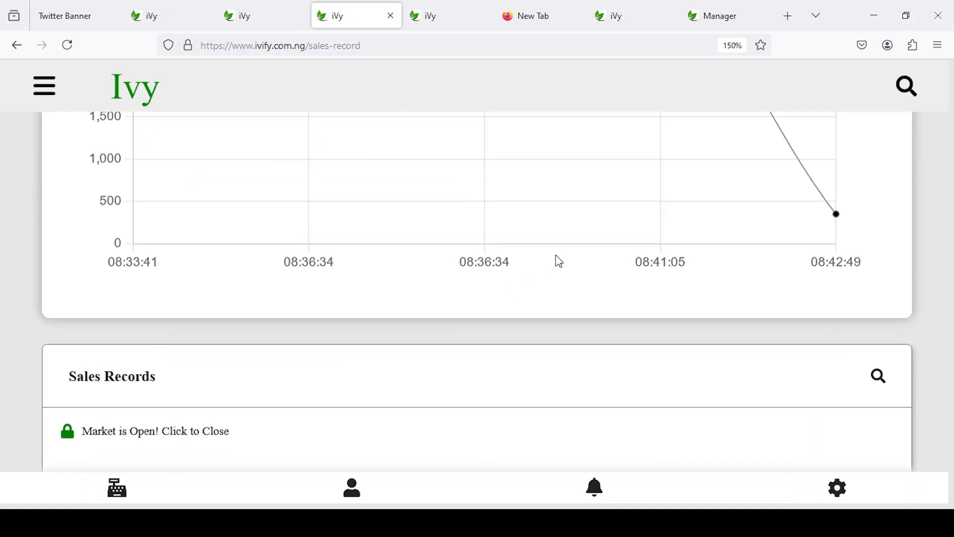
pyautogui.scroll(2, 611, 260)
# - Review the package and quantity columns of the sales table for 06/07/2024 again
pyautogui.scroll(-10, 605, 267)
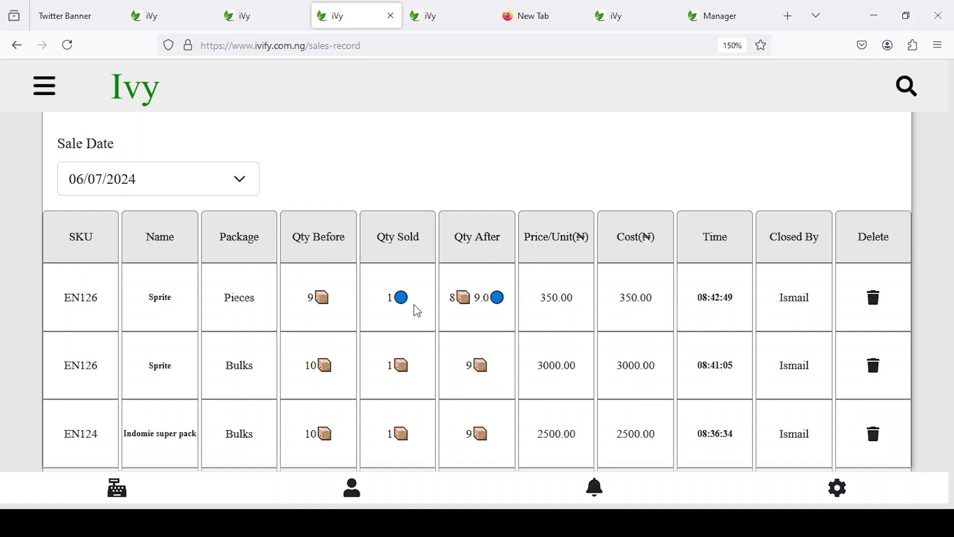
pyautogui.scroll(-2, 415, 308)
pyautogui.scroll(3, 407, 298)
pyautogui.scroll(-3, 407, 298)
pyautogui.scroll(2, 408, 299)
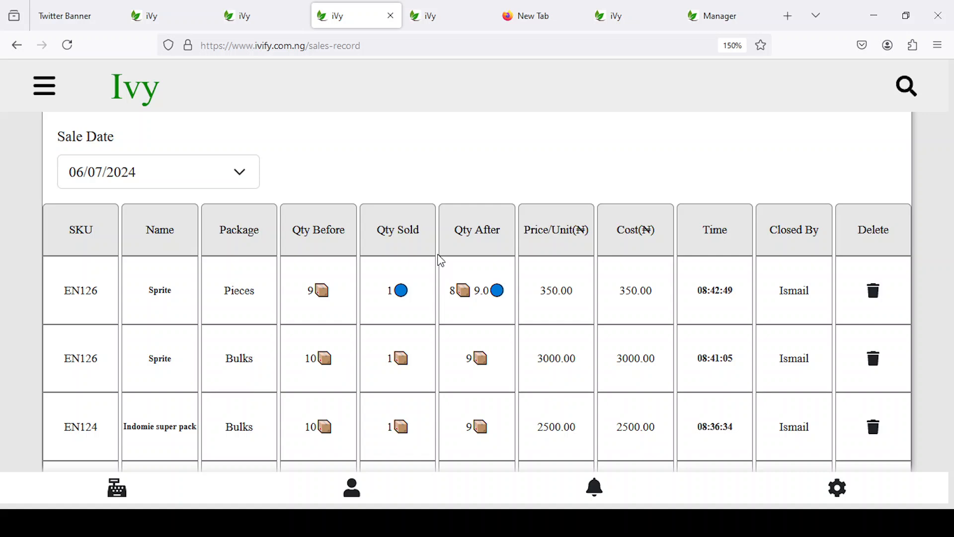
# - Switch to the Twitter Banner page to show the ivify.com.ng sign-up message
pyautogui.click(74, 19)
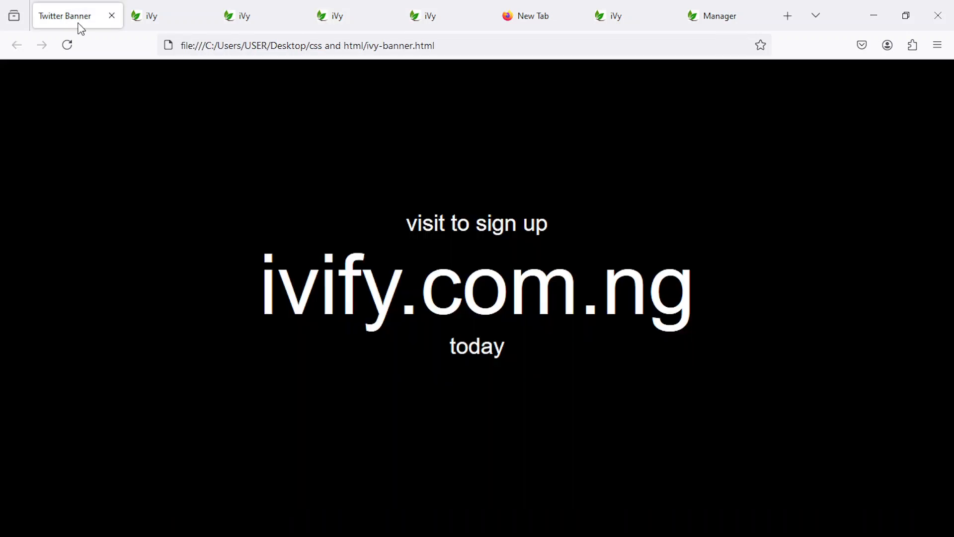